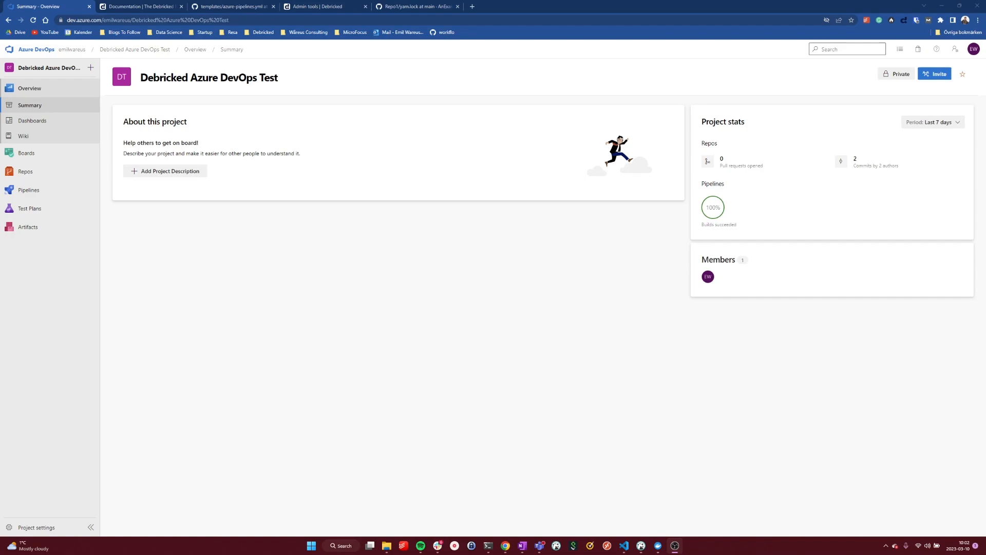
# Step: Open package.json in the project's repository files, examine its dependencies, and return to the file list
pyautogui.click(63, 172)
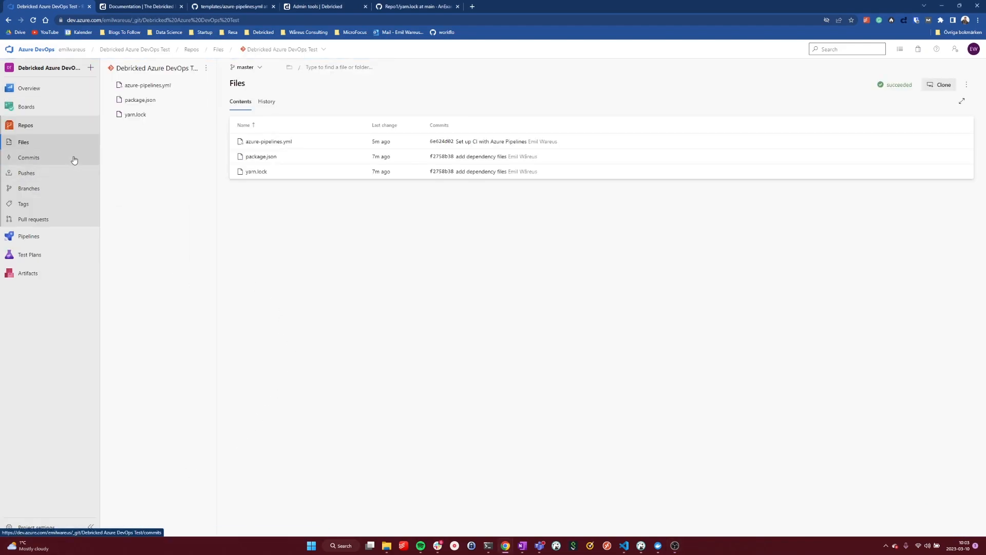
pyautogui.click(256, 161)
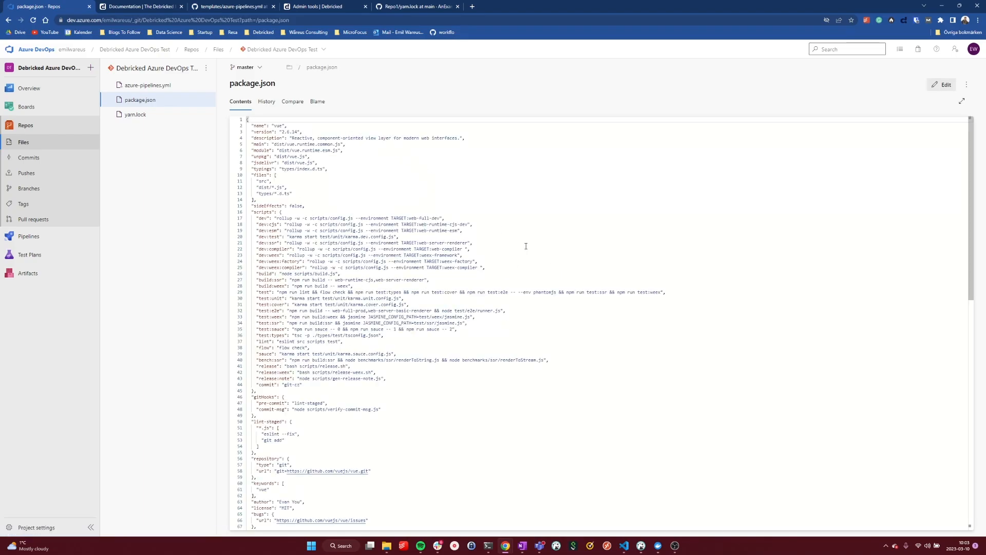
pyautogui.scroll(-4, 343, 170)
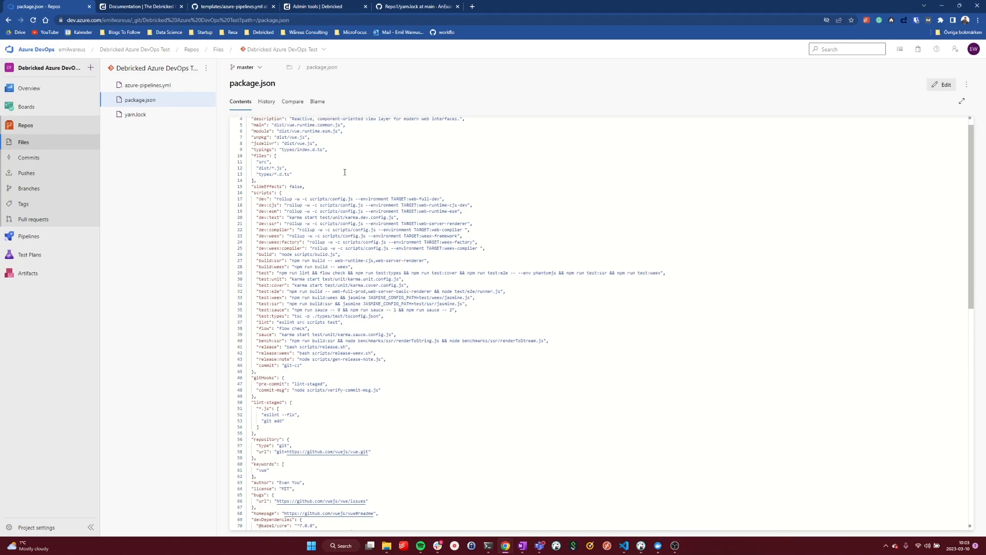
pyautogui.scroll(-5, 342, 174)
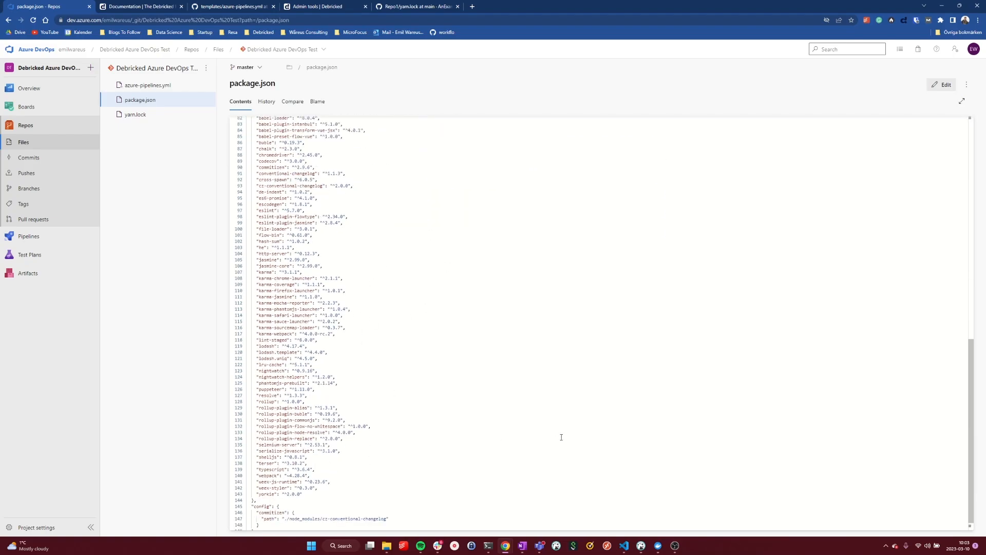
pyautogui.hotkey('alt', 'Left')
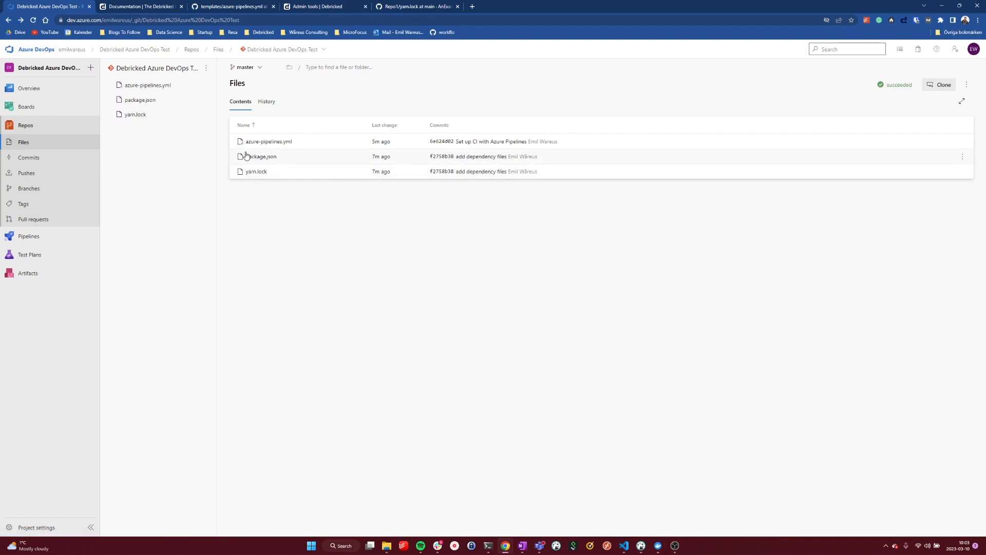
# Step: Create a Node.js pipeline for the Debricked Azure DevOps Test repository in Azure Repos Git and clear its default YAML
pyautogui.click(27, 238)
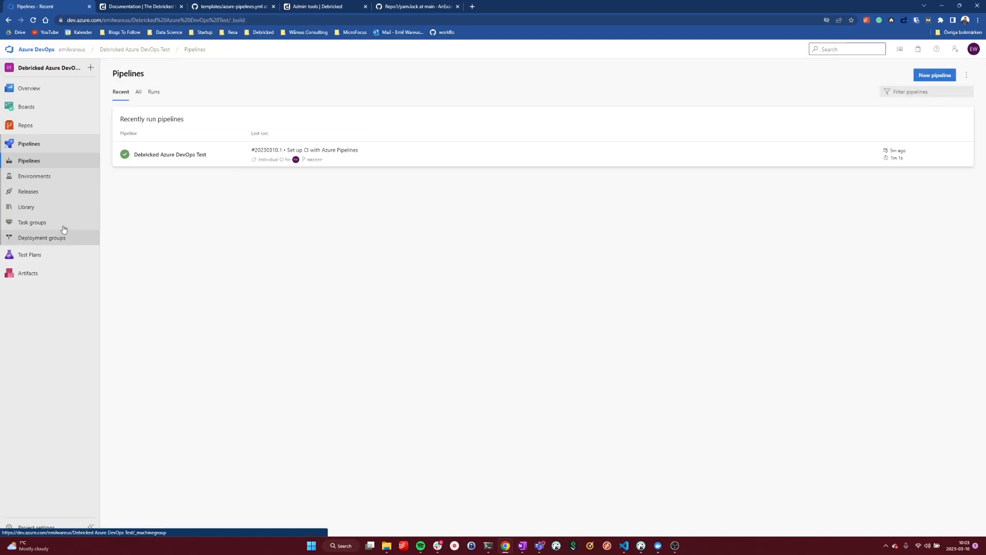
pyautogui.click(935, 78)
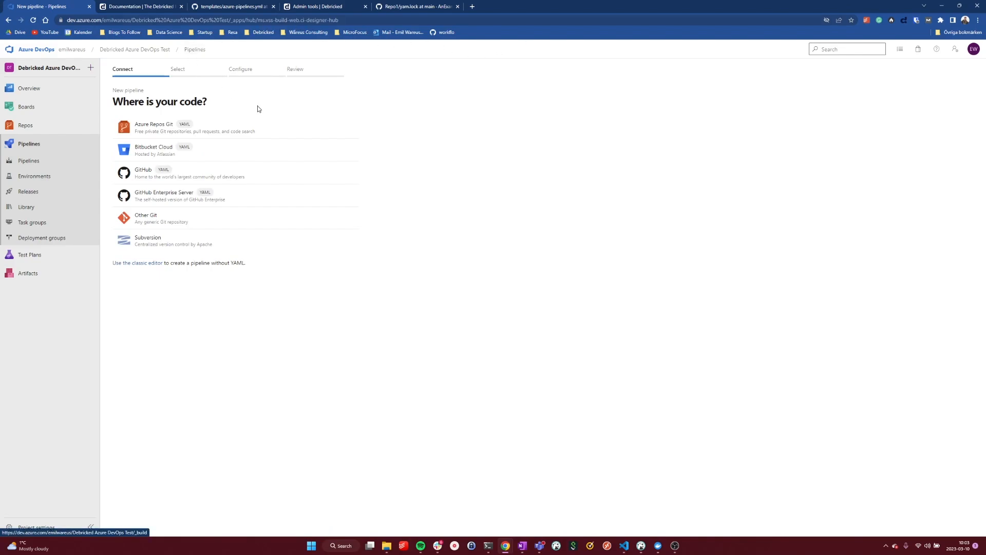
pyautogui.click(205, 122)
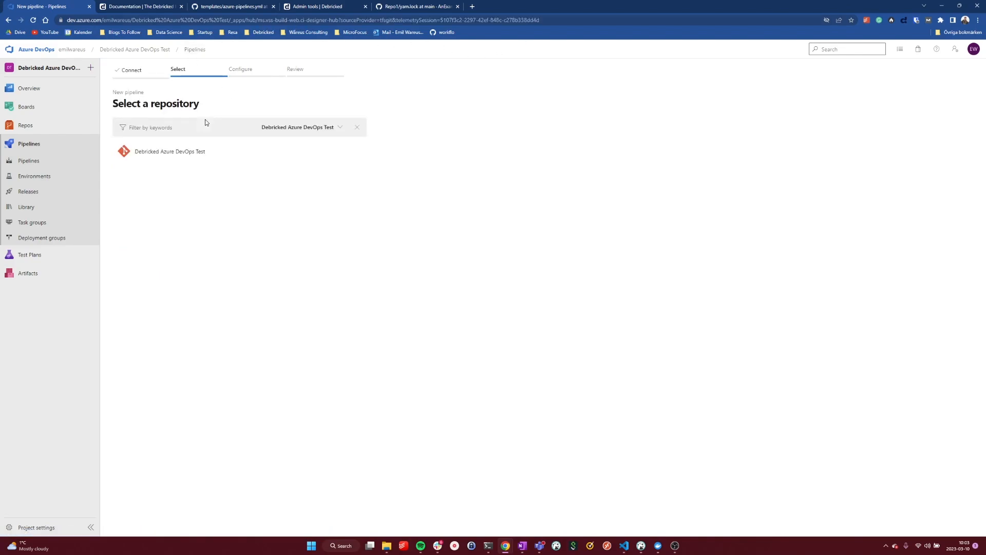
pyautogui.click(190, 159)
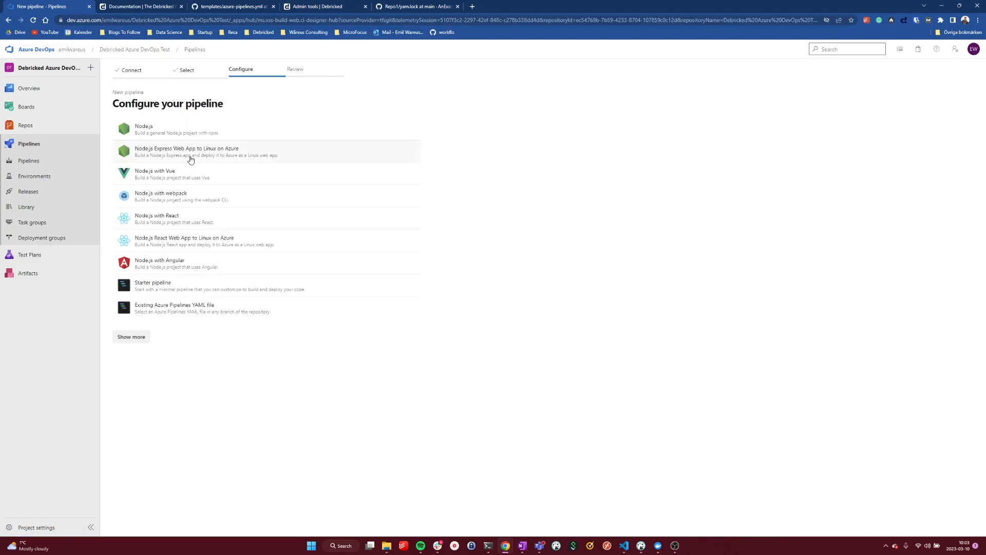
pyautogui.click(162, 135)
pyautogui.moveTo(306, 296); pyautogui.dragTo(134, 146)
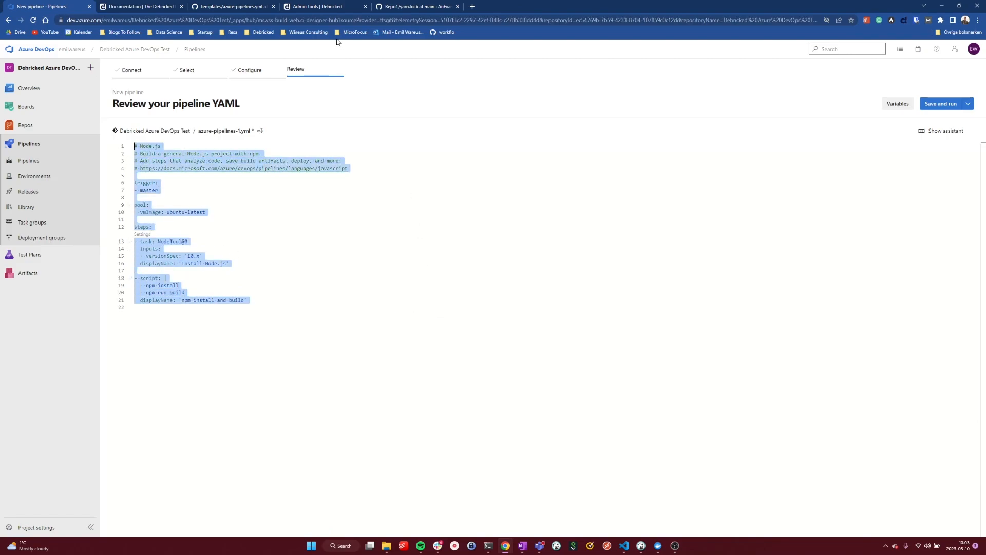
pyautogui.press('BackSpace')
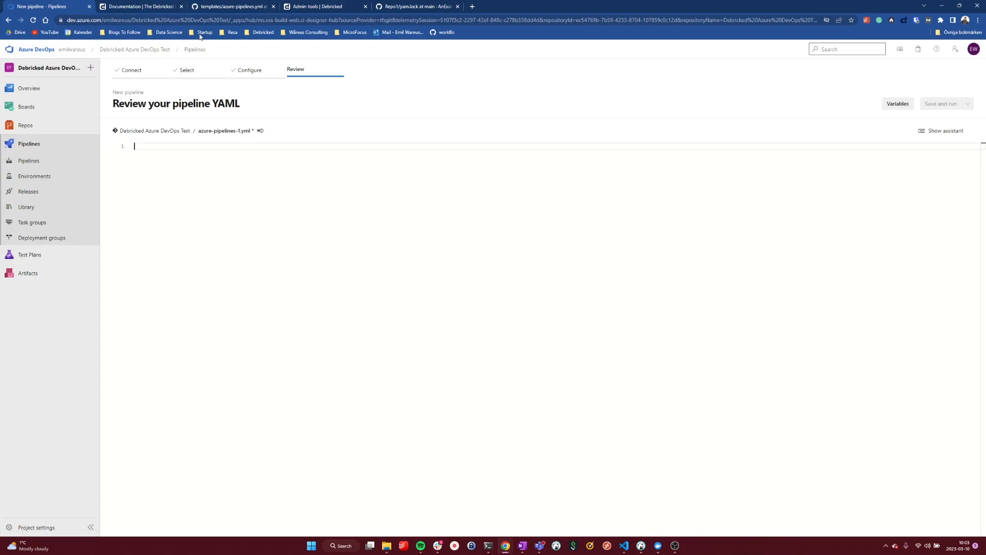
# Step: Switch to the Debricked portal, view its home page, and open the knowledge base's Documentation section
pyautogui.click(151, 13)
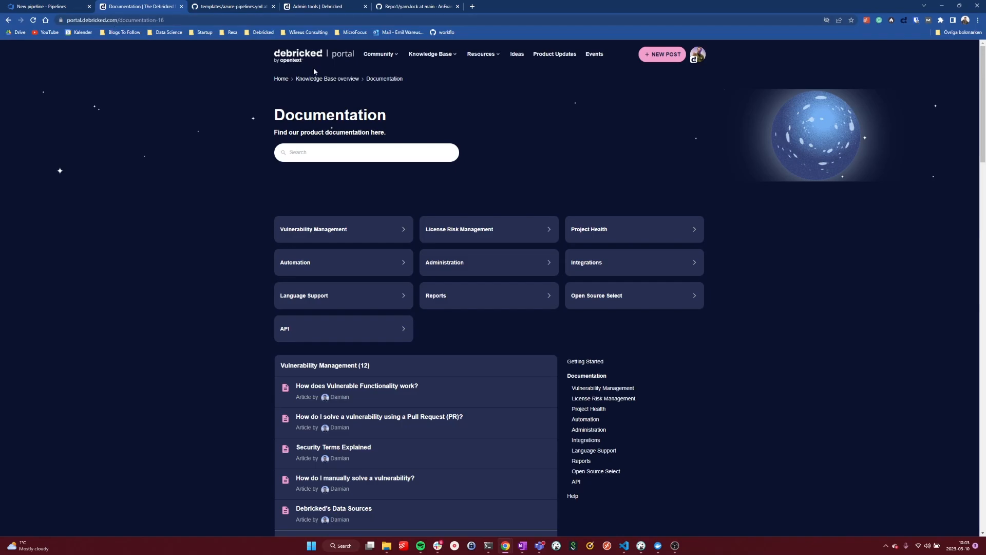
pyautogui.click(291, 53)
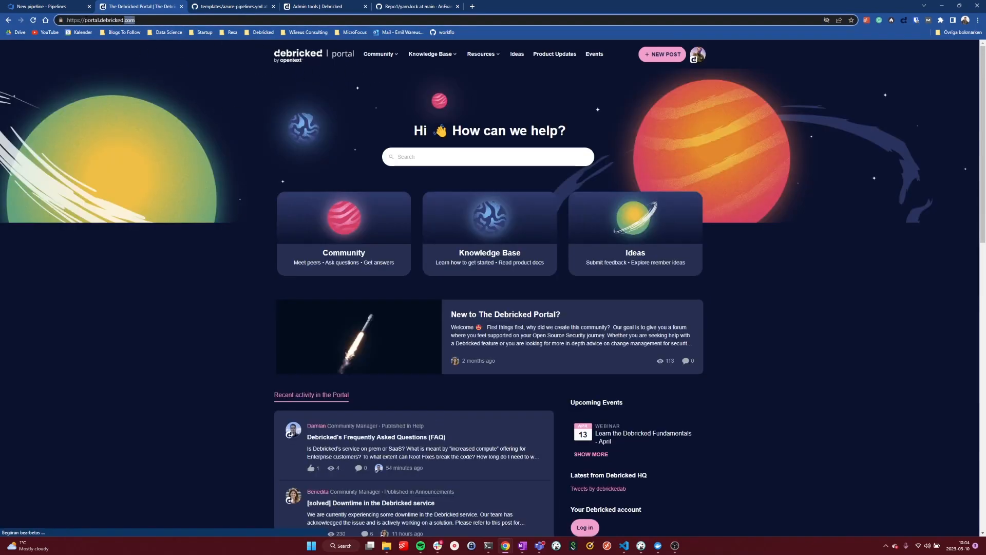
pyautogui.moveTo(85, 20); pyautogui.dragTo(145, 20)
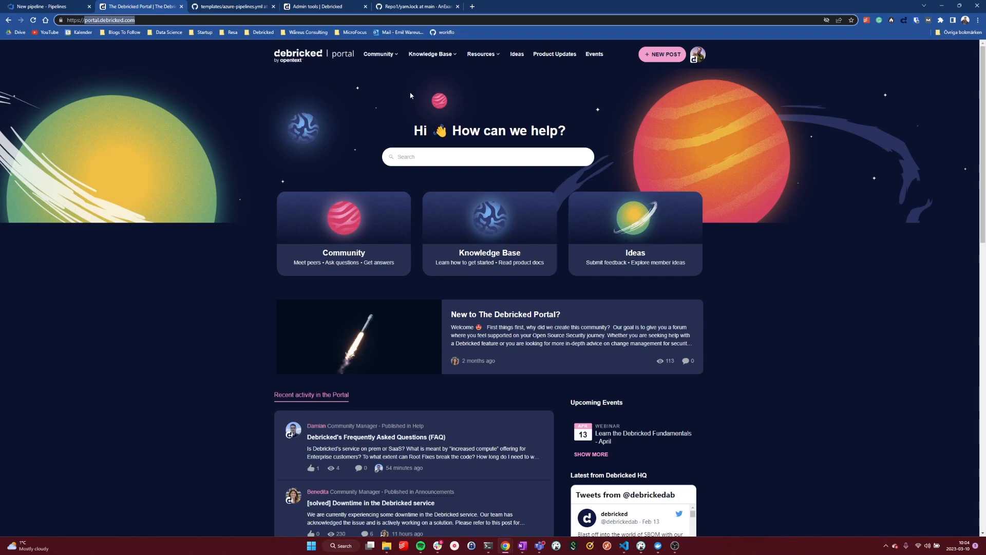
pyautogui.click(343, 112)
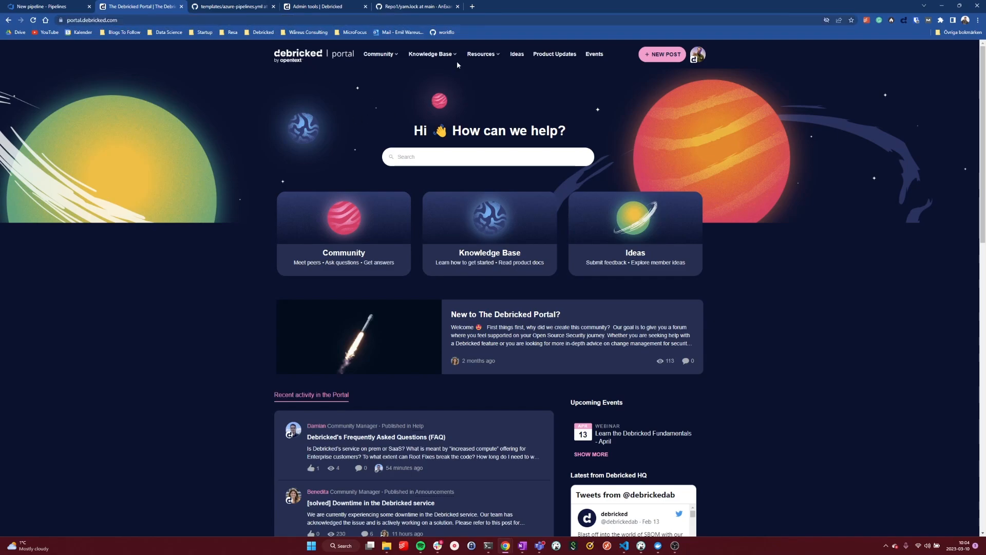
pyautogui.moveTo(452, 57)
pyautogui.click(434, 85)
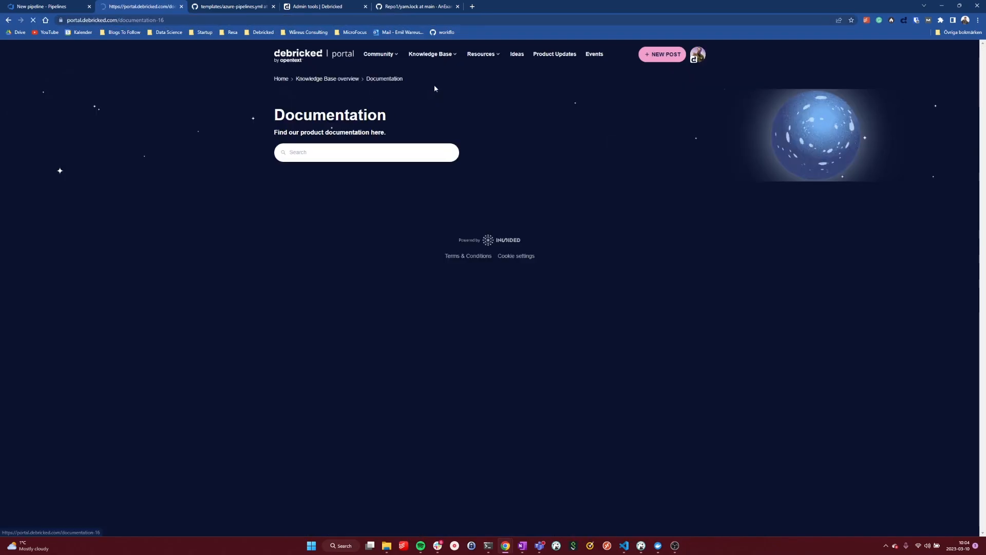
# Step: Search the documentation for "Azure dev" and open the Integration with Azure DevOps article
pyautogui.click(362, 151)
pyautogui.write('Az')
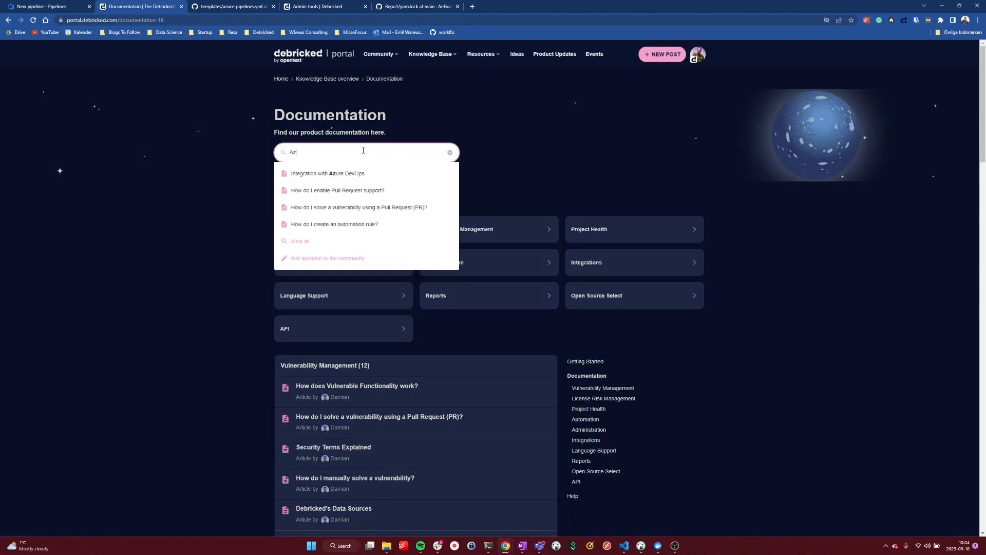
pyautogui.write('ure dev')
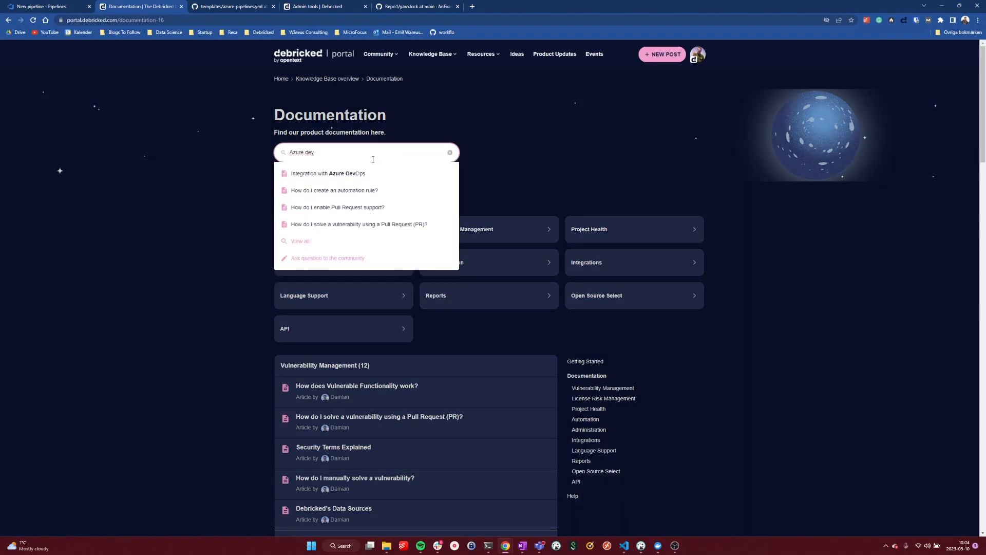
pyautogui.click(359, 172)
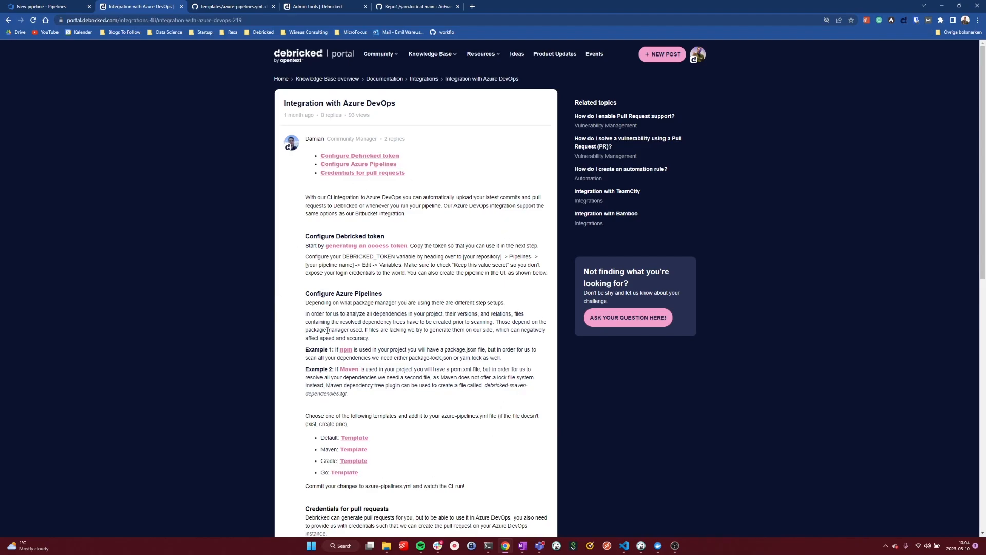
# Step: Examine the Maven, Gradle and Go template options in the article's Configure Azure Pipelines section
pyautogui.scroll(-1, 320, 276)
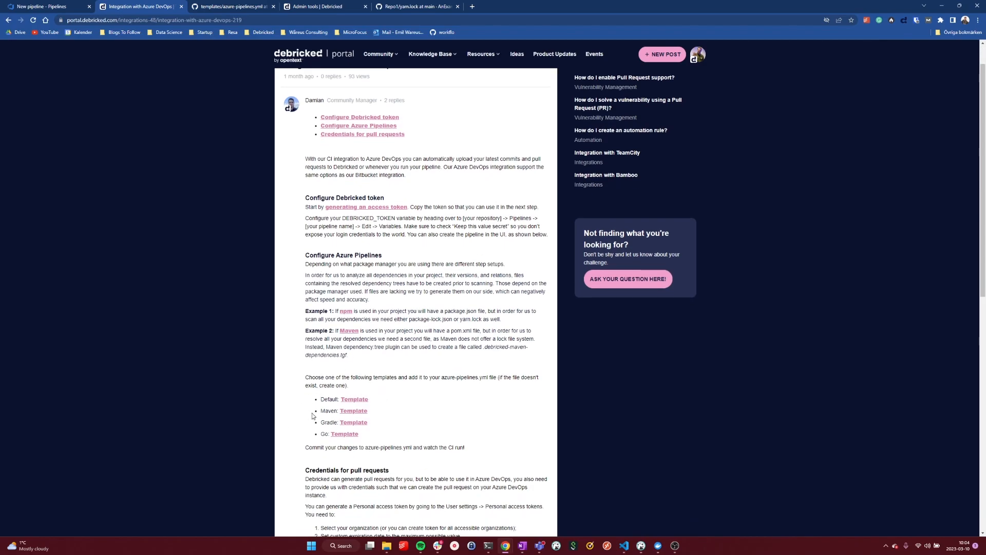
pyautogui.moveTo(312, 413); pyautogui.dragTo(412, 445)
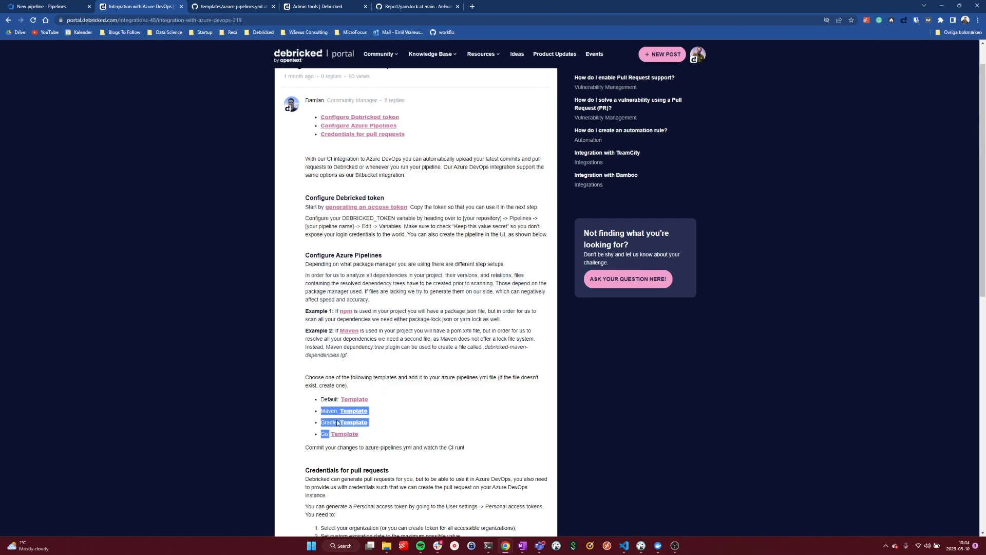
pyautogui.click(431, 428)
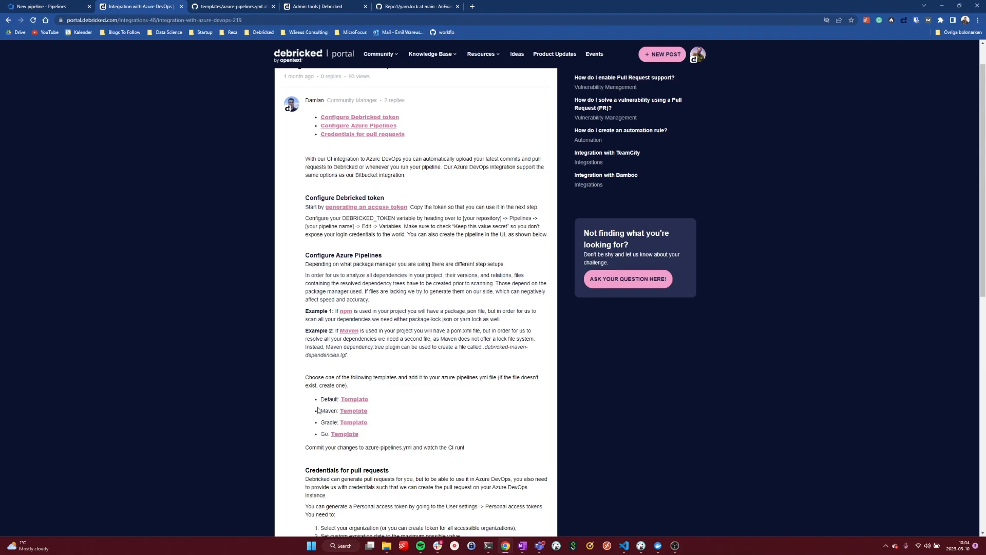
pyautogui.moveTo(315, 411); pyautogui.dragTo(389, 440)
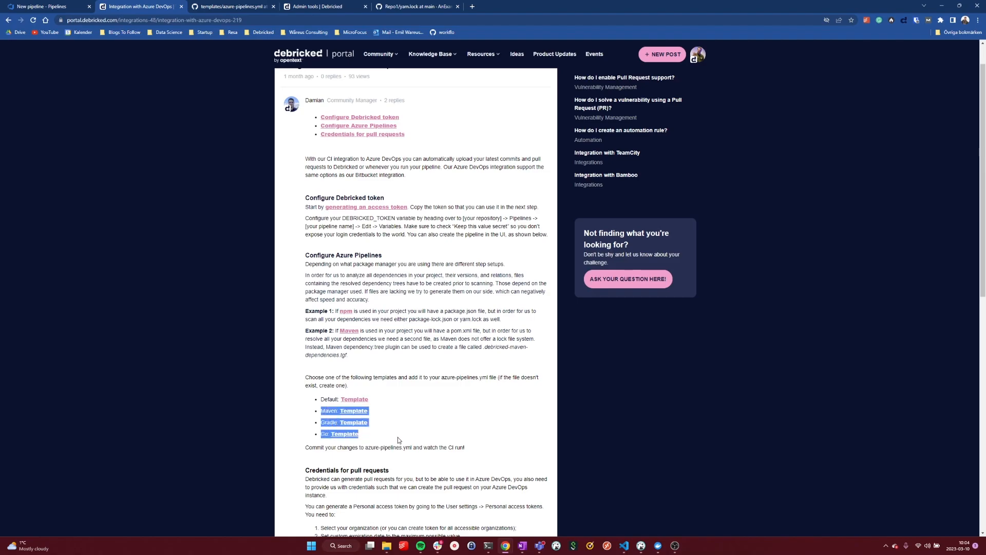
pyautogui.click(398, 424)
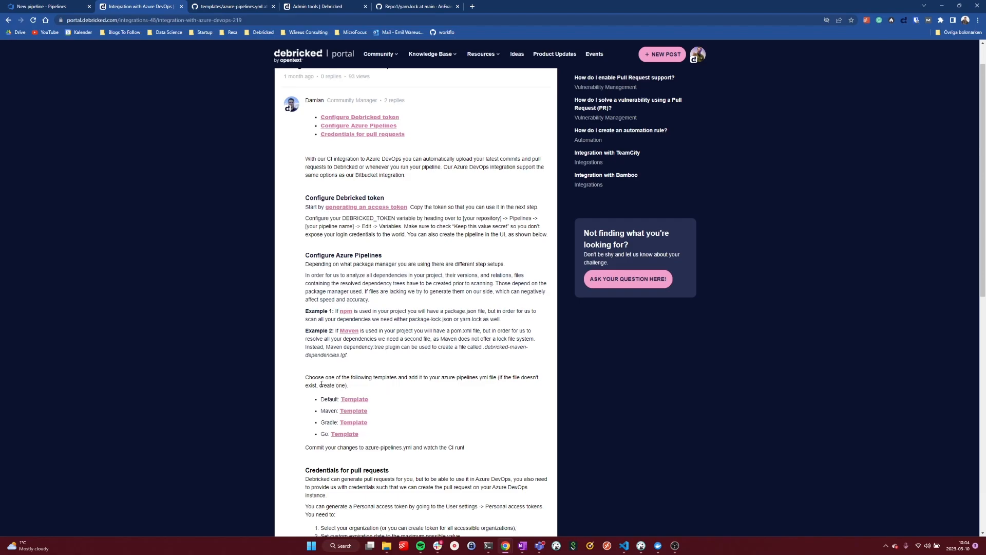
# Step: Open the Default template on GitHub and copy its full azure-pipelines.yml content into the new Azure DevOps pipeline's YAML
pyautogui.click(347, 399)
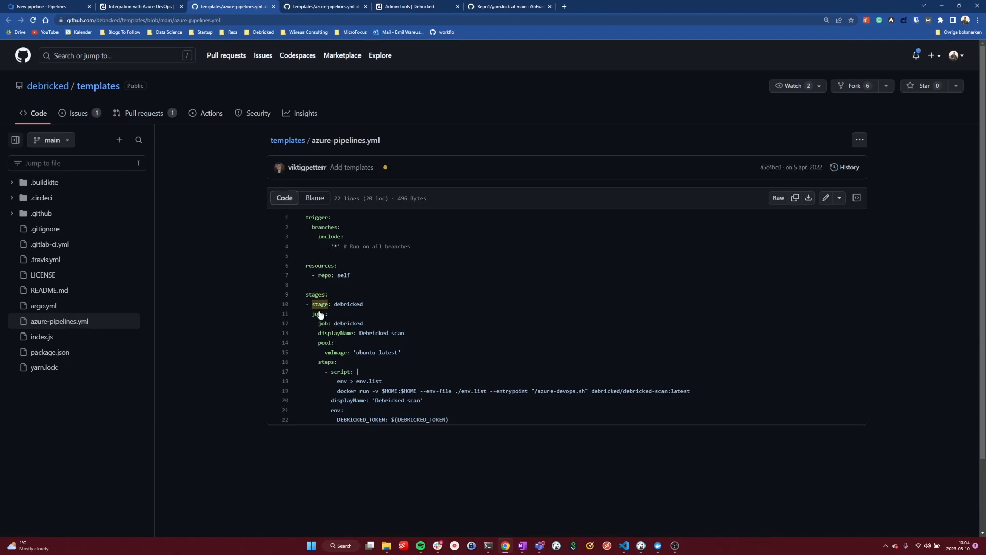
pyautogui.moveTo(49, 90)
pyautogui.moveTo(486, 421); pyautogui.dragTo(297, 215)
pyautogui.hotkey('ctrl', 'c')
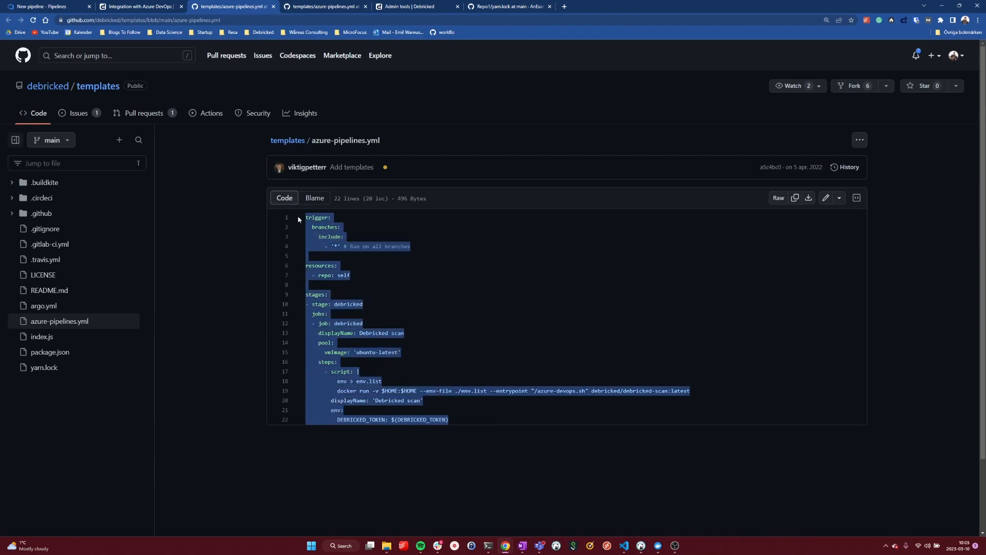
pyautogui.click(42, 6)
pyautogui.hotkey('ctrl', 'v')
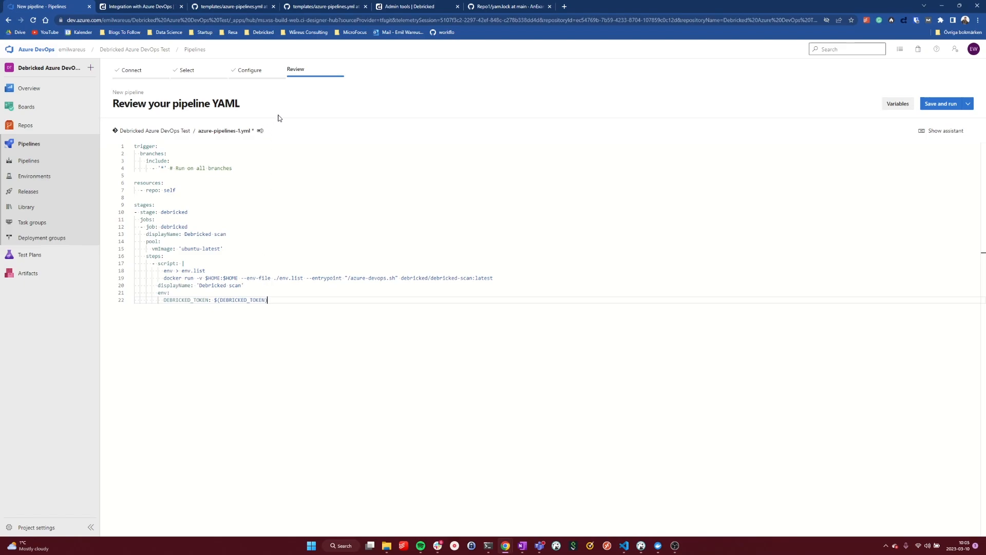
# Step: Select the DEBRICKED_TOKEN reference in the YAML and open the form for a new pipeline variable
pyautogui.doubleClick(236, 300)
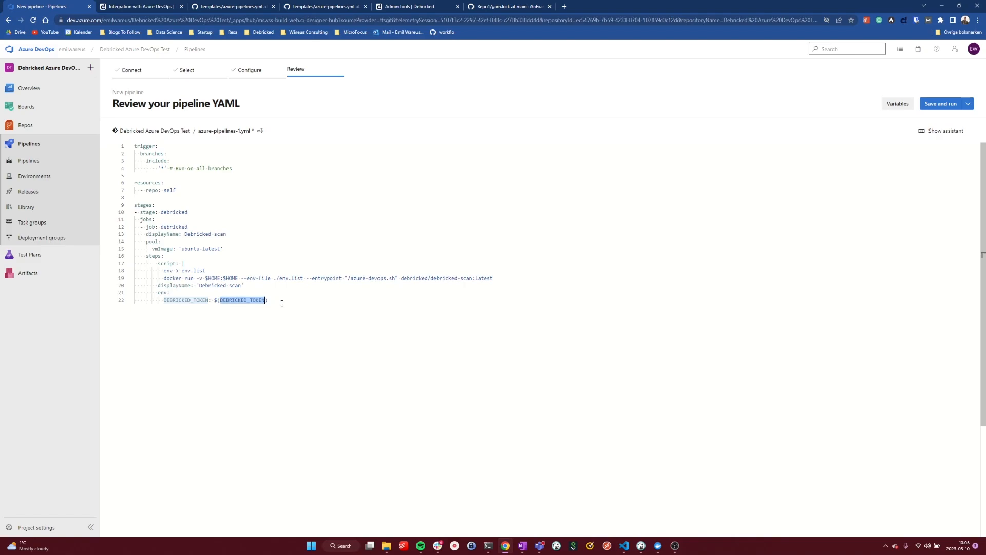
pyautogui.click(898, 103)
pyautogui.click(902, 239)
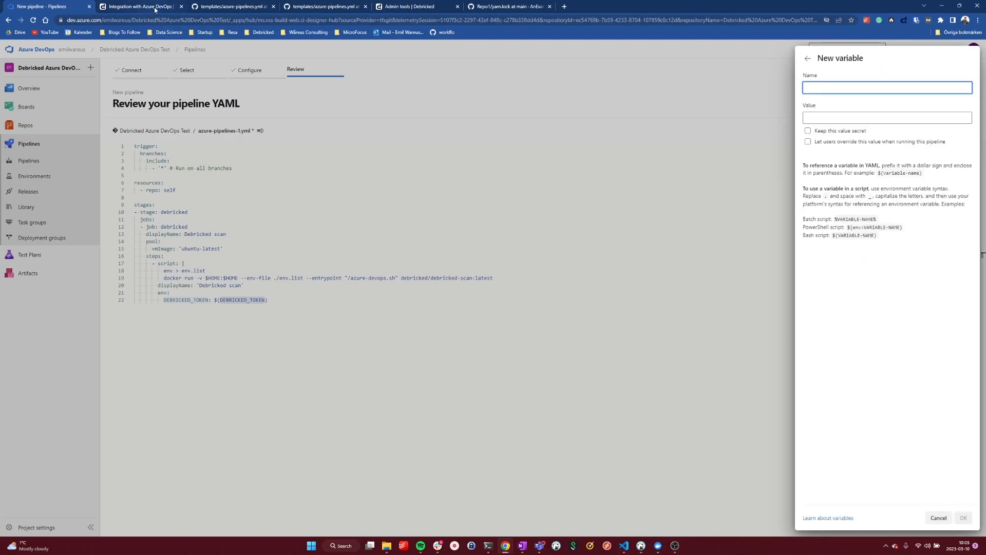
# Step: Switch to Debricked and open the access tokens section of the Admin tools account settings
pyautogui.click(403, 7)
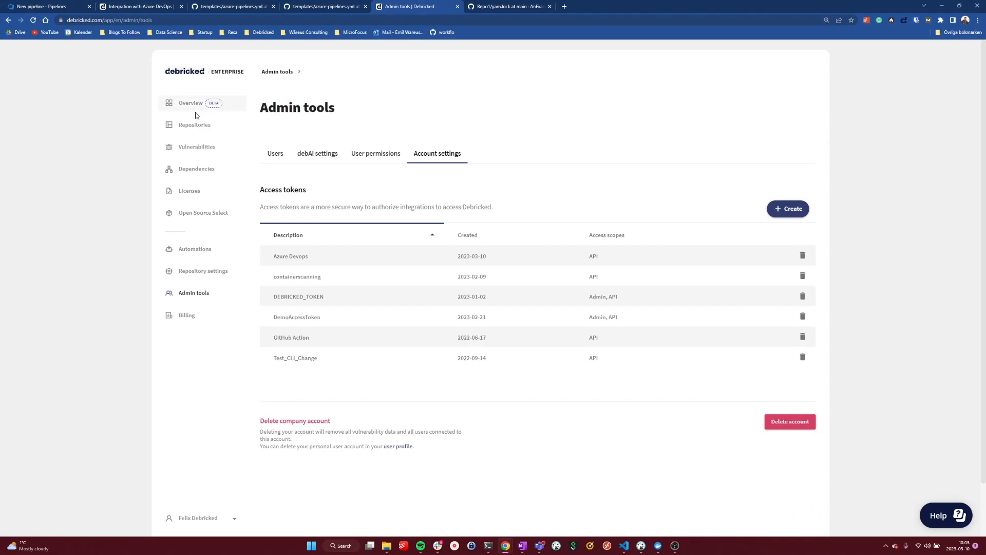
pyautogui.click(187, 294)
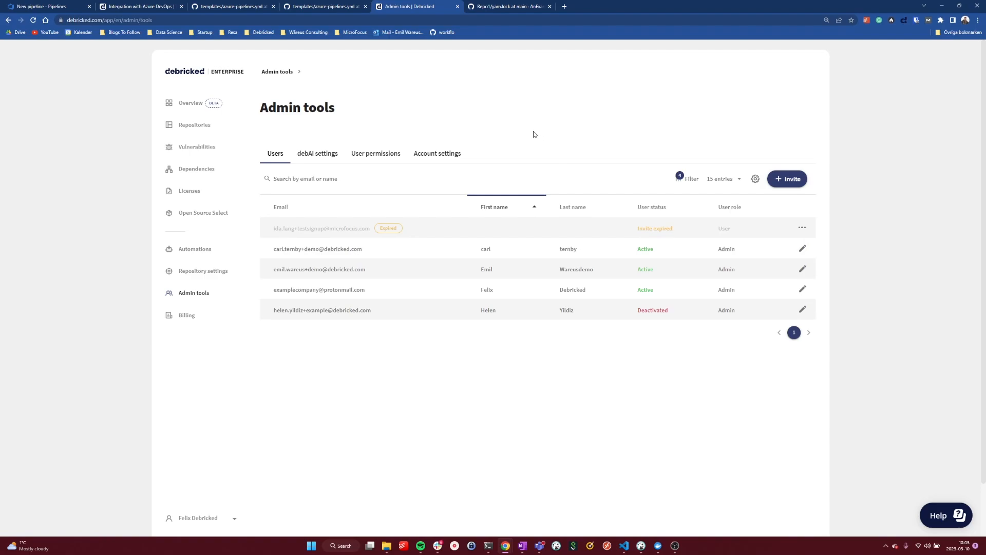
pyautogui.click(375, 153)
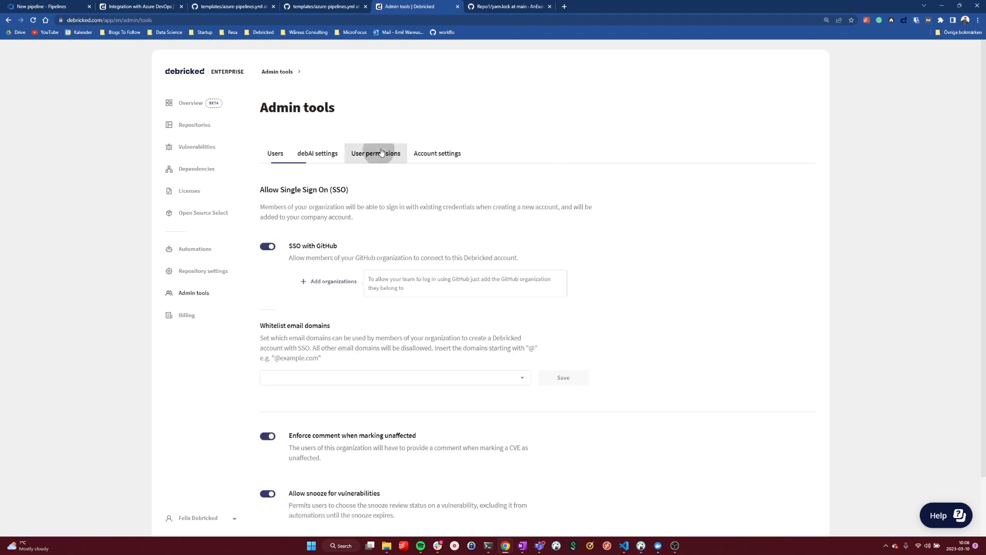
pyautogui.click(439, 157)
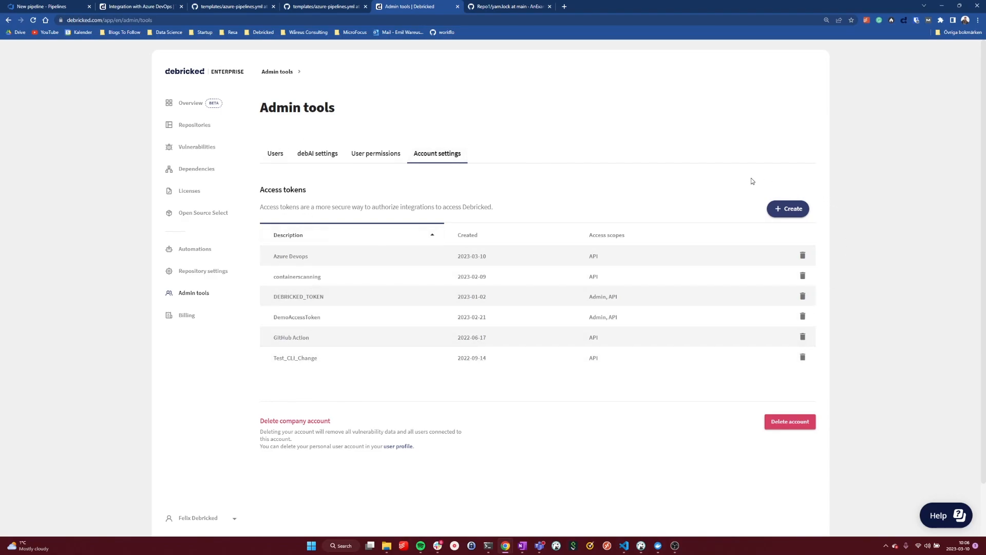
# Step: Generate an access token described as "Azure Devops 2" with API scope, copy the token and close the dialog
pyautogui.click(782, 209)
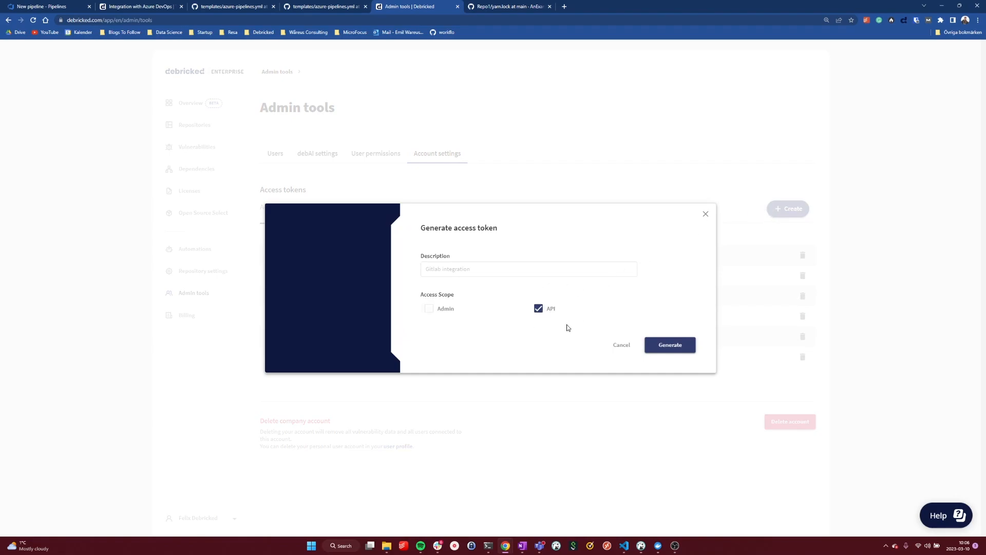
pyautogui.click(536, 265)
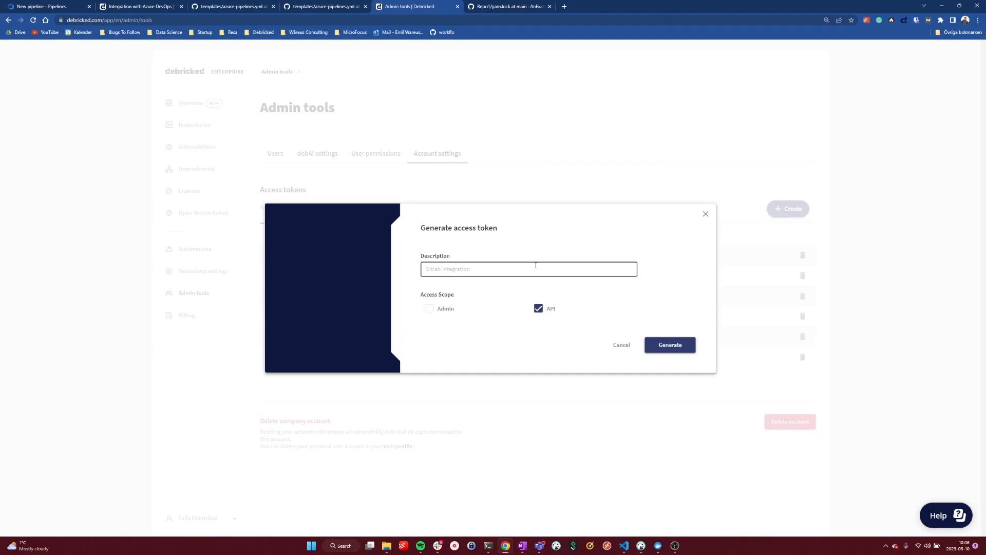
pyautogui.write('Azure Devops 2')
pyautogui.click(687, 346)
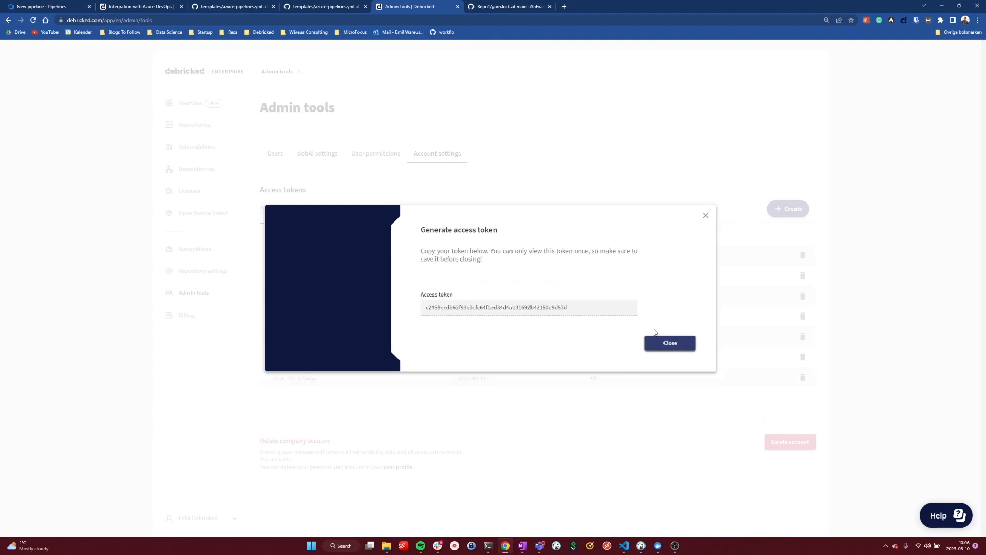
pyautogui.moveTo(588, 309); pyautogui.dragTo(410, 307)
pyautogui.hotkey('ctrl', 'c')
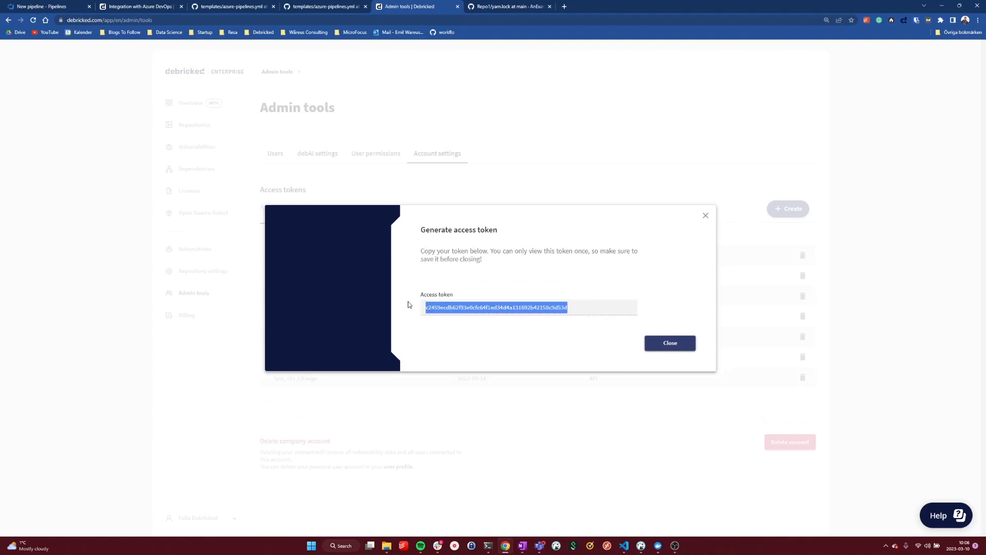
pyautogui.click(705, 216)
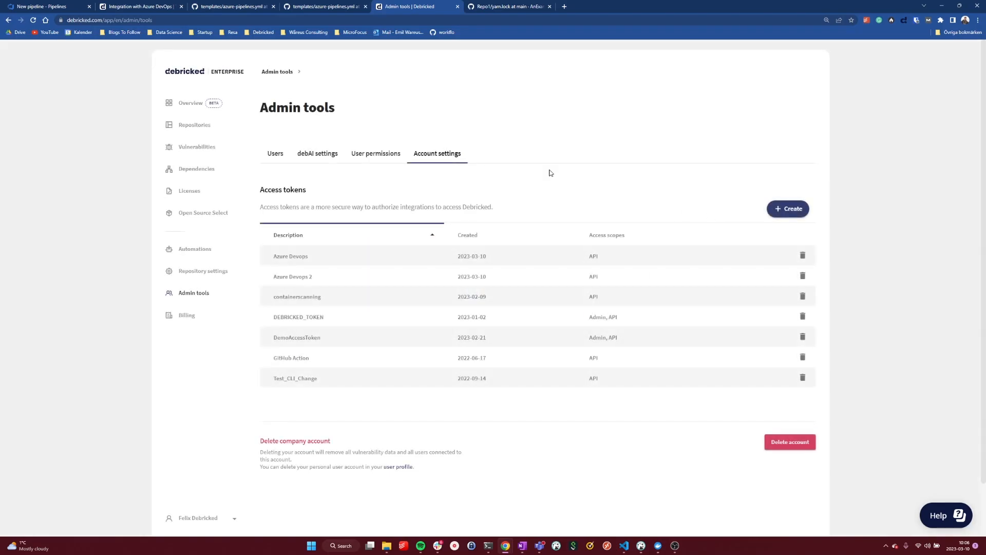
# Step: Return to the new variable form in Azure DevOps, paste the access token as the value and keep it secret
pyautogui.click(20, 6)
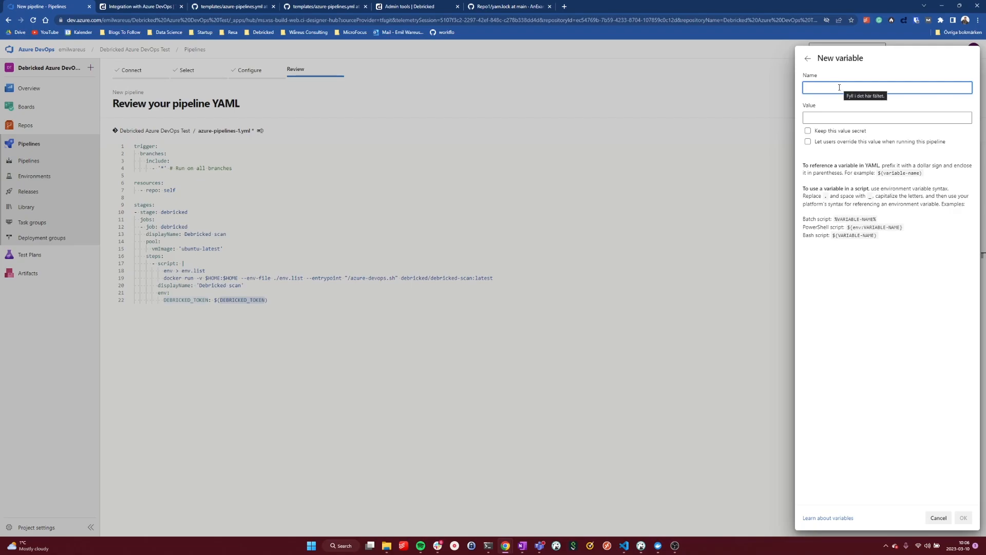
pyautogui.click(833, 117)
pyautogui.hotkey('ctrl', 'v')
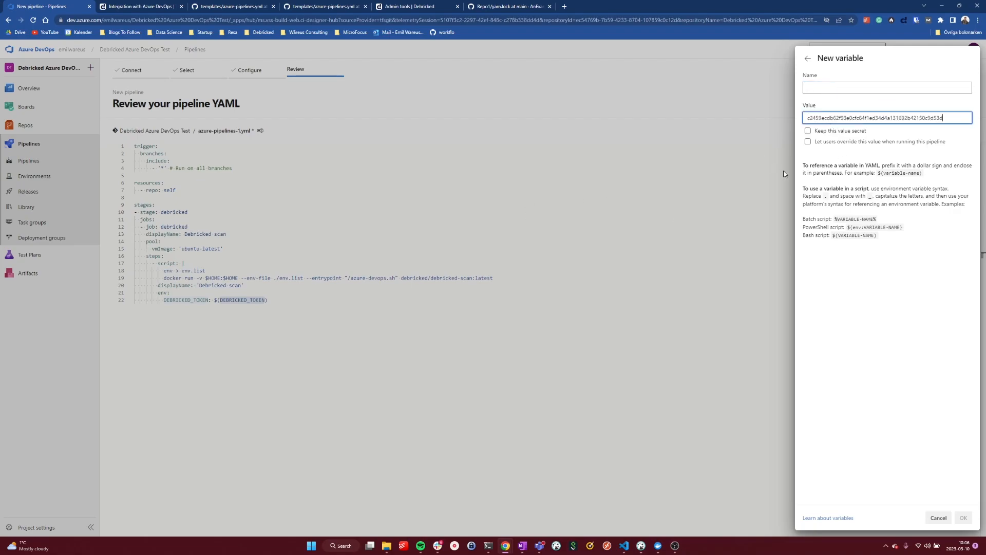
pyautogui.click(808, 142)
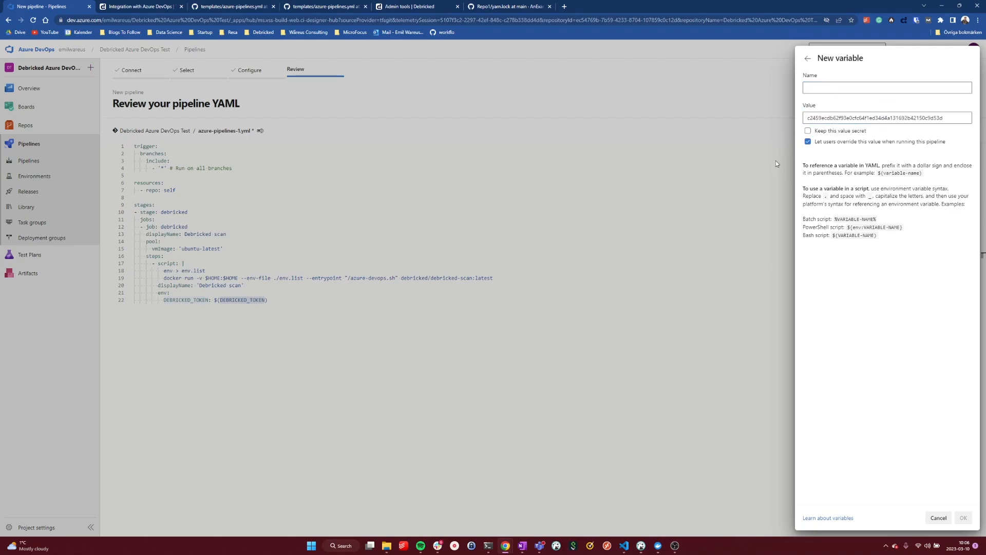
pyautogui.click(808, 131)
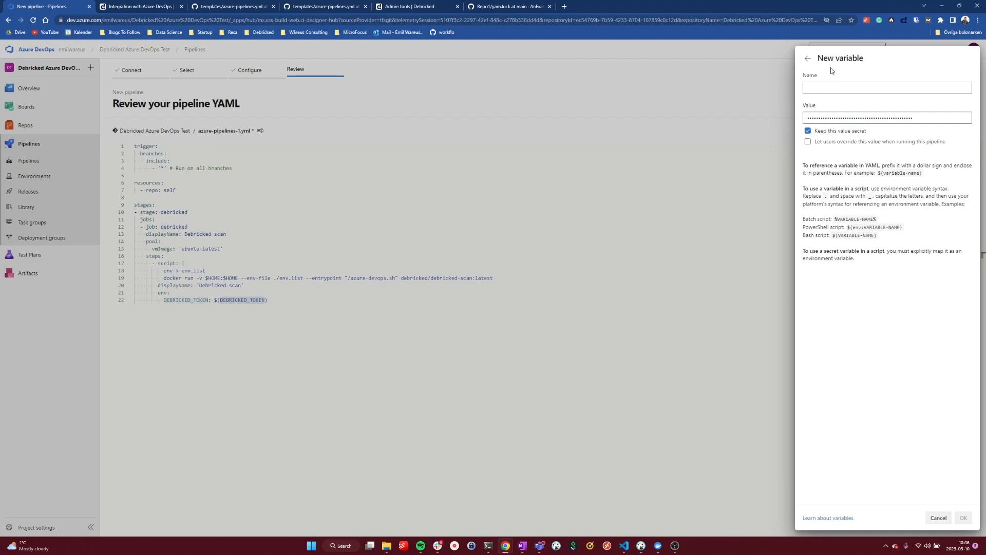
# Step: Name the new pipeline variable DEBRICKED_TOKEN_2 and save it
pyautogui.click(833, 87)
pyautogui.write('DEB')
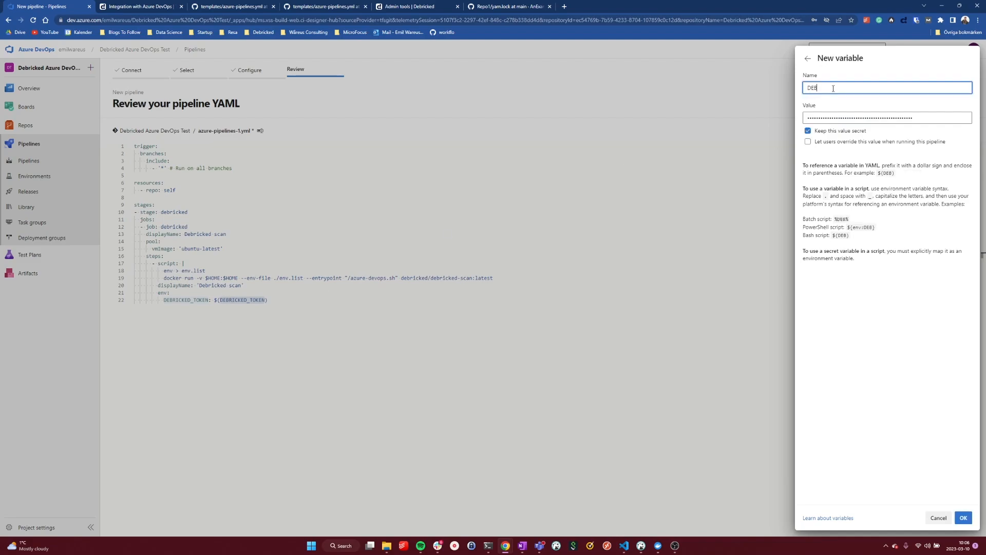
pyautogui.write('RICKED_TOKEN')
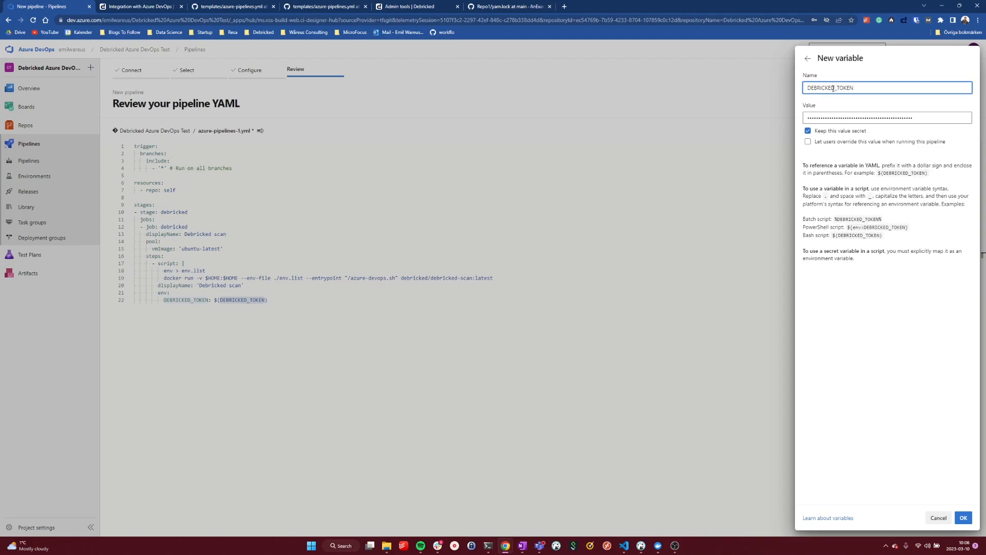
pyautogui.write('_:')
pyautogui.click(962, 519)
pyautogui.click(963, 518)
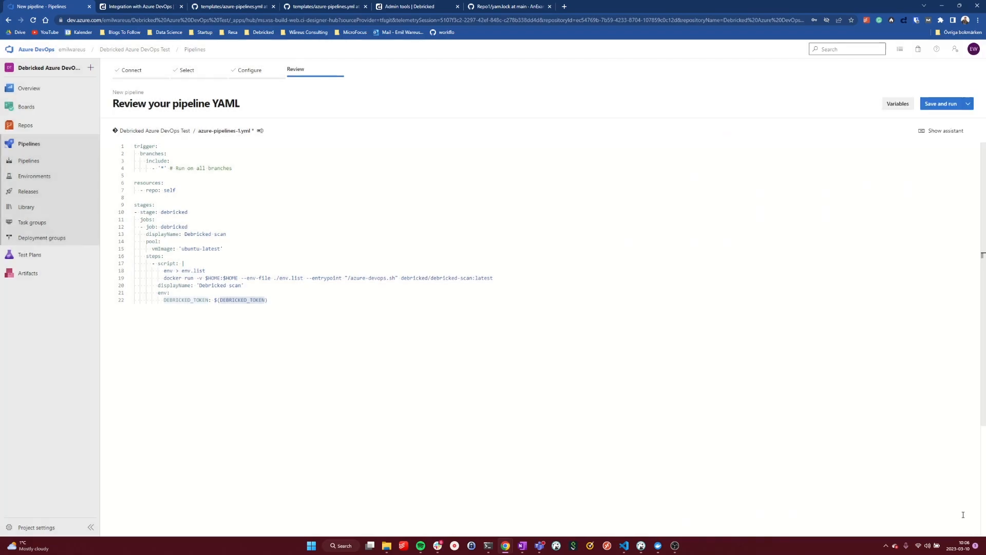
# Step: Change the YAML token reference to DEBRICKED_TOKEN_2, then save and run the pipeline with a commit directly to the master branch
pyautogui.doubleClick(261, 300)
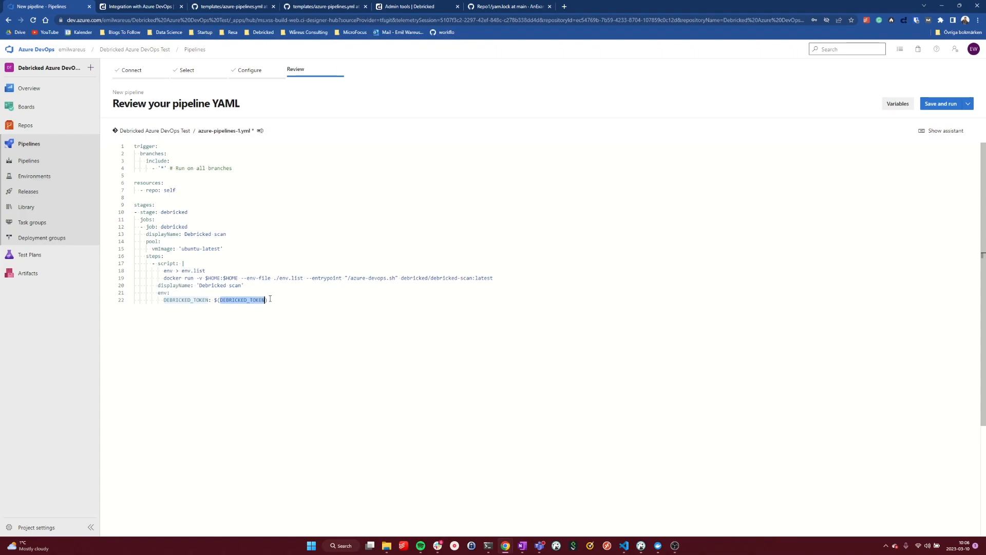
pyautogui.press('Right')
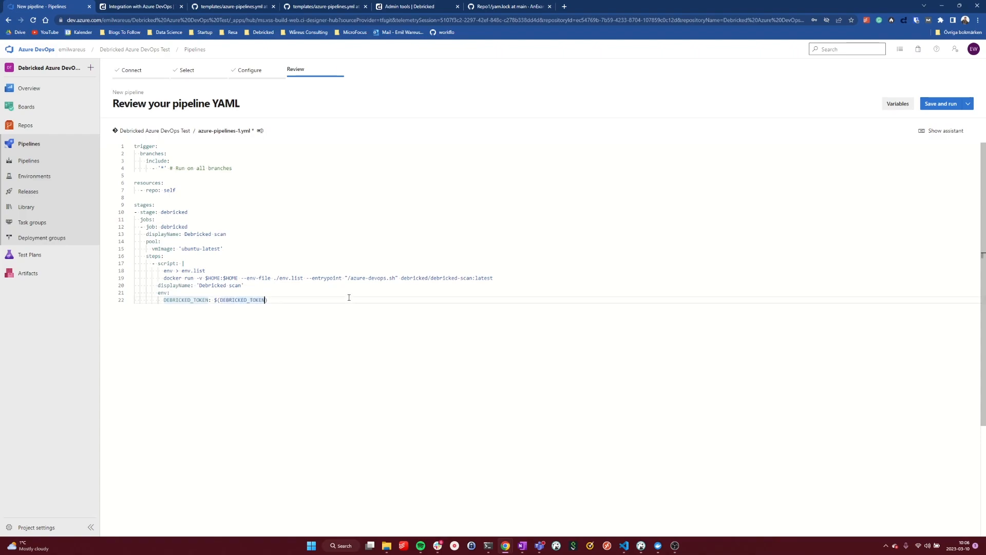
pyautogui.write('_2')
pyautogui.click(942, 104)
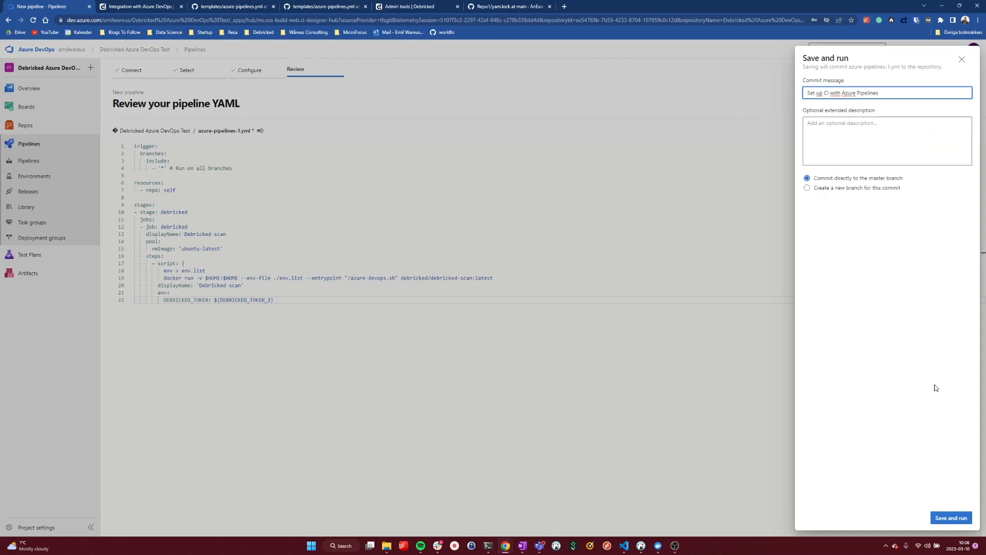
pyautogui.click(964, 519)
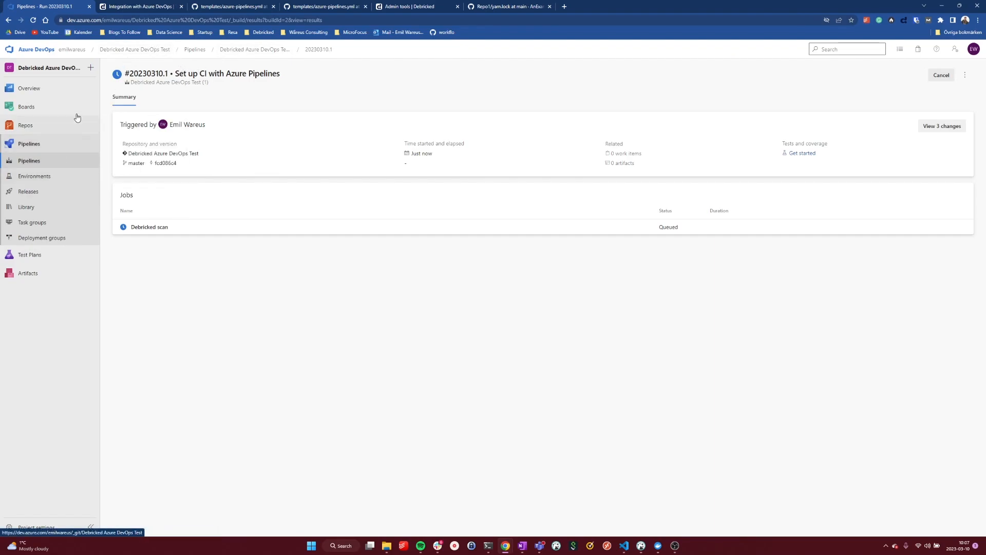
# Step: View the repository's files, then open the Debricked scan task log in the latest run of Debricked Azure DevOps Test (1)
pyautogui.click(60, 123)
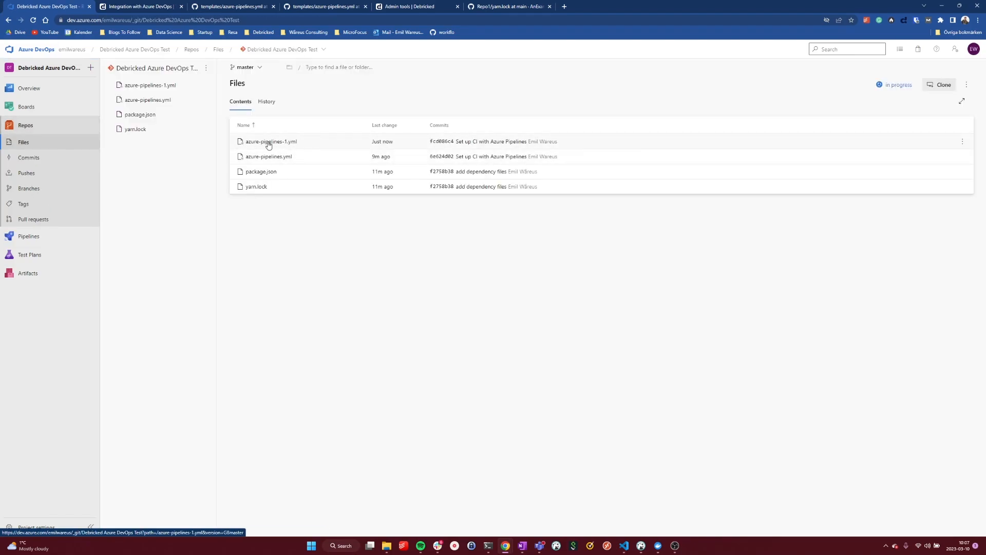
pyautogui.click(18, 239)
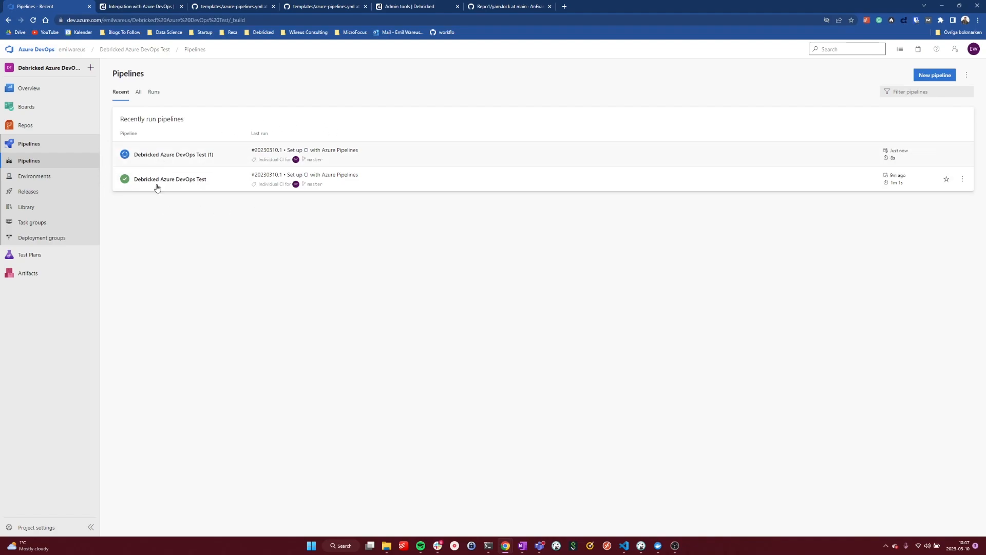
pyautogui.click(183, 161)
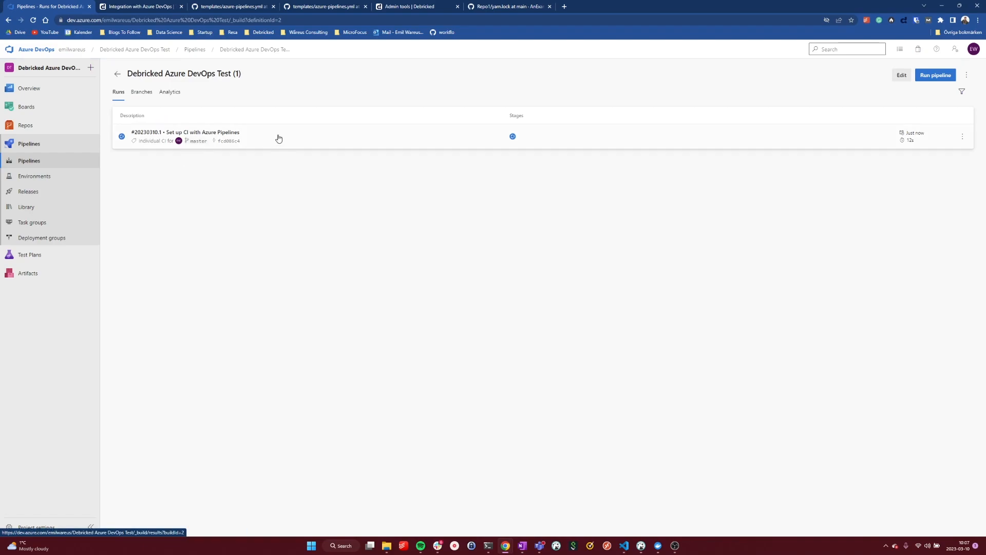
pyautogui.click(250, 134)
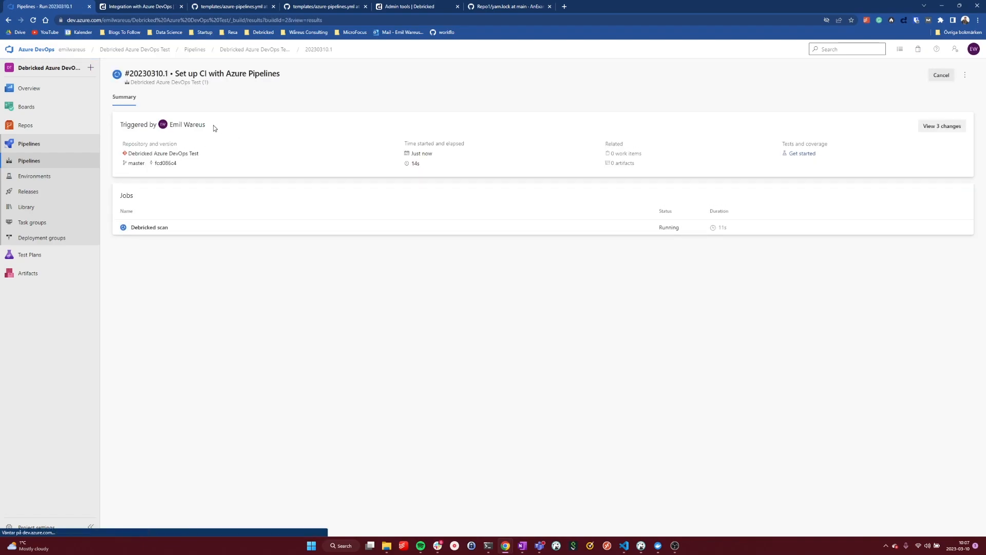
pyautogui.click(156, 228)
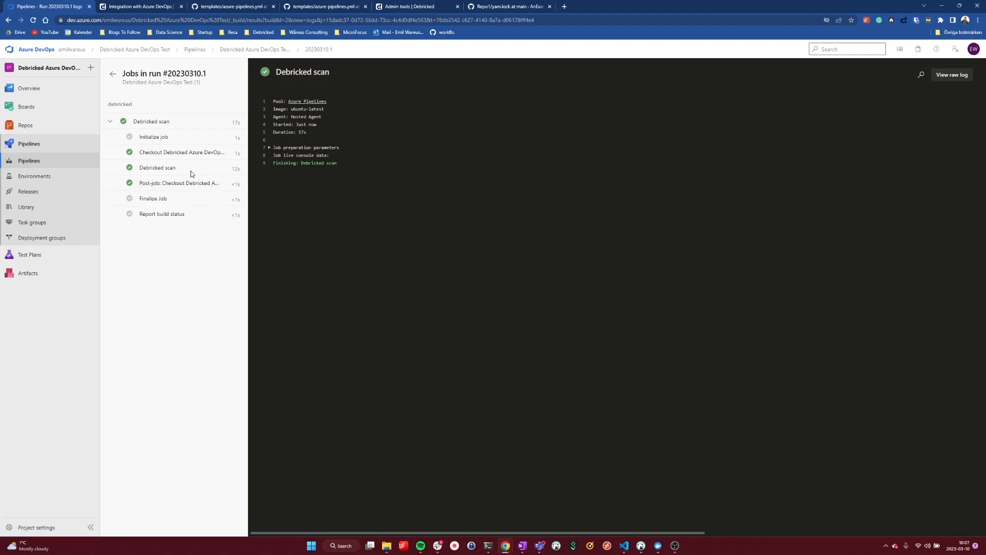
pyautogui.click(156, 169)
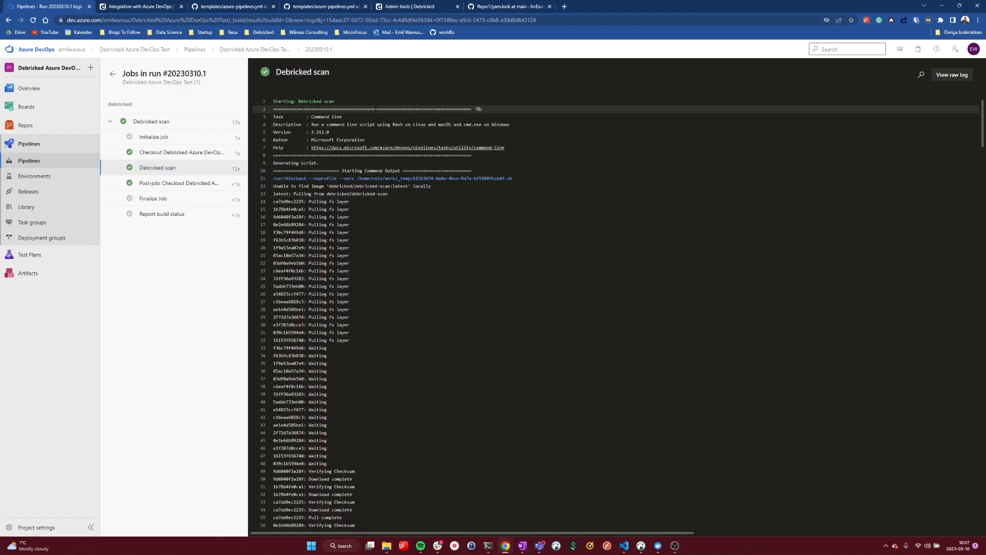
# Step: Examine the Debricked scan log for the uploaded dependency files, the vulnerability scan result and the automation rule output
pyautogui.scroll(-2, 382, 125)
pyautogui.scroll(-2, 382, 125)
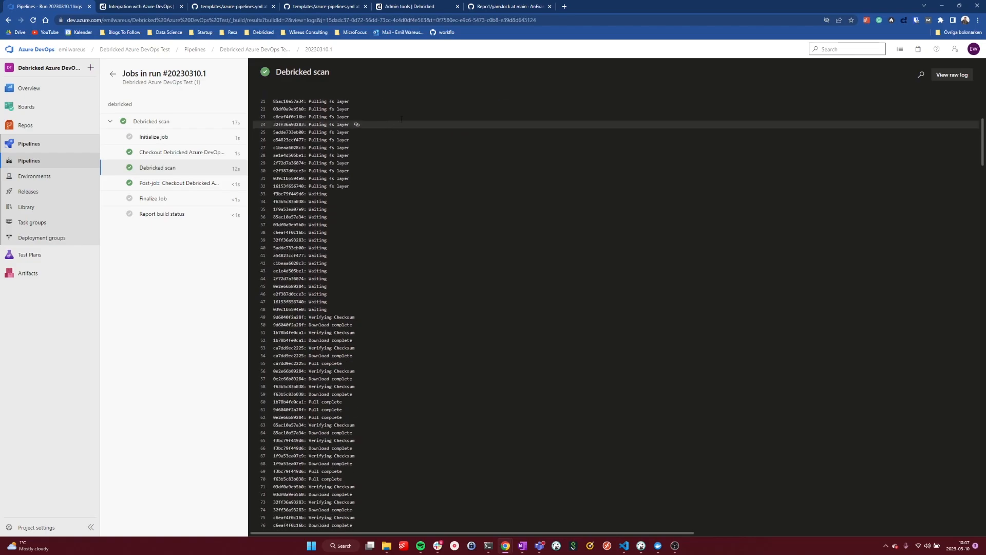
pyautogui.scroll(3, 383, 127)
pyautogui.scroll(-1, 413, 136)
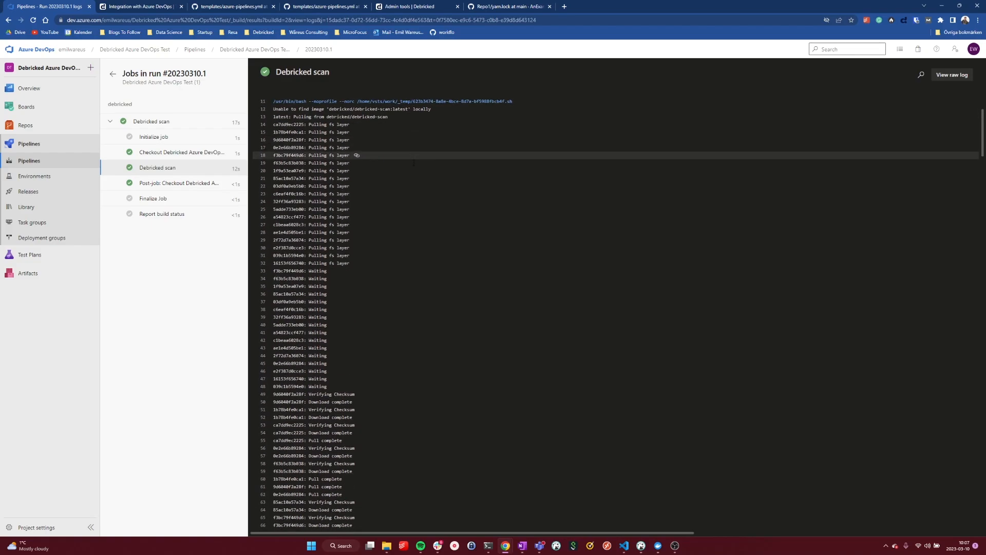
pyautogui.scroll(-5, 410, 186)
pyautogui.scroll(-4, 410, 186)
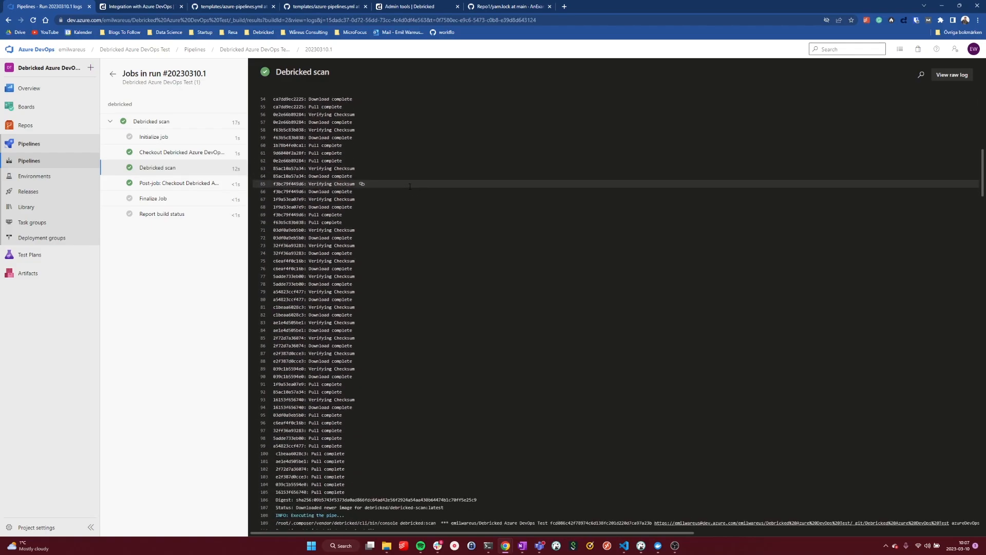
pyautogui.keyDown('ctrl'); pyautogui.scroll(3, 407, 188); pyautogui.keyUp('ctrl')
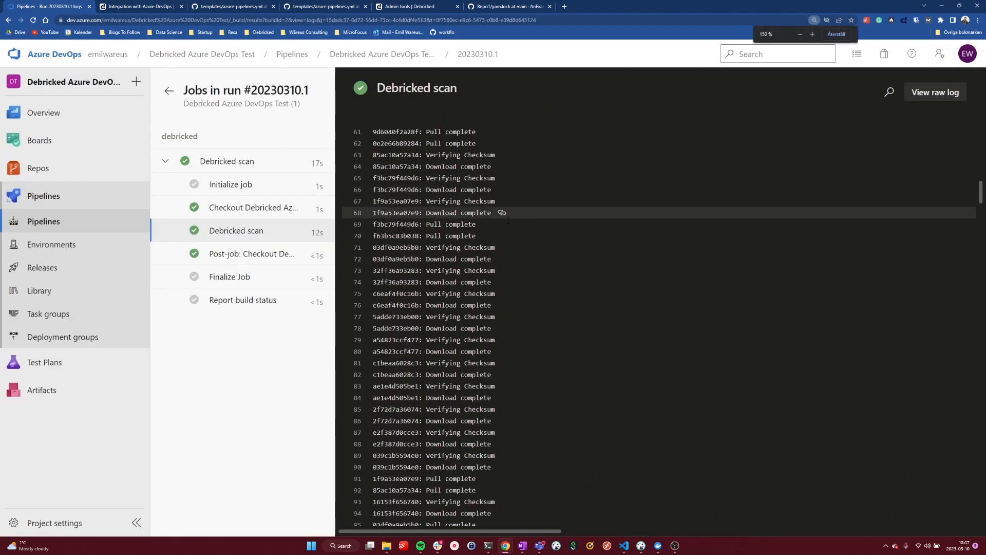
pyautogui.scroll(-3, 568, 241)
pyautogui.scroll(-3, 569, 241)
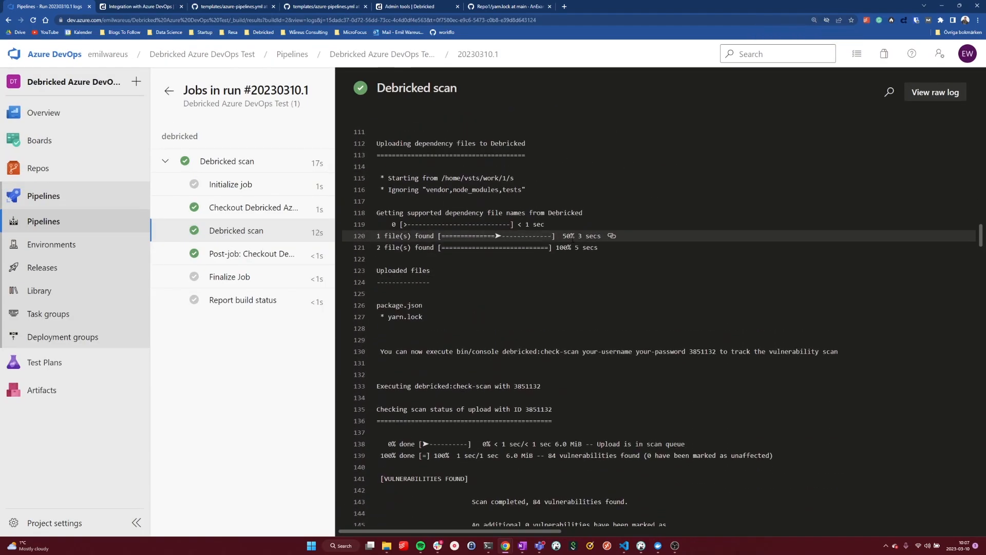
pyautogui.keyDown('ctrl'); pyautogui.scroll(-1, 571, 240); pyautogui.keyUp('ctrl')
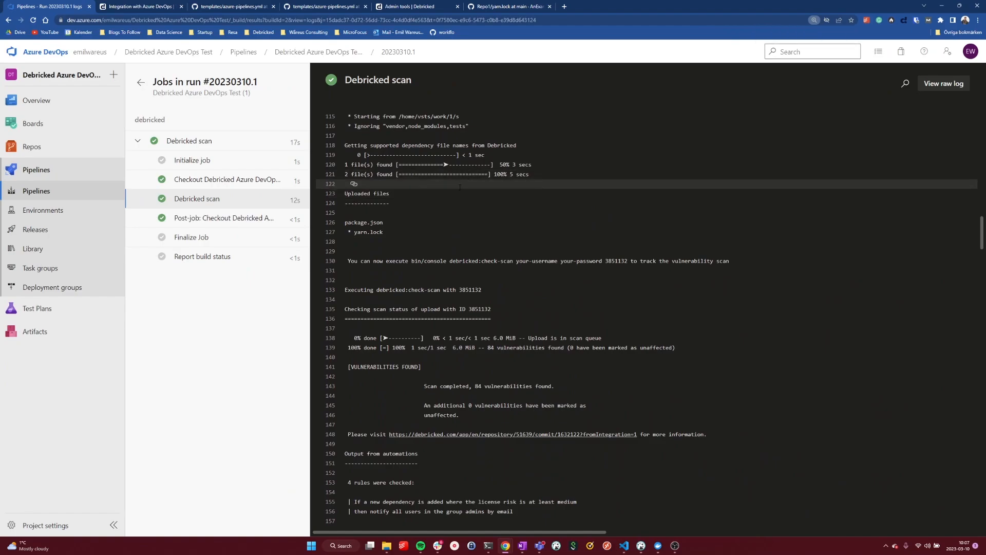
pyautogui.scroll(1, 570, 184)
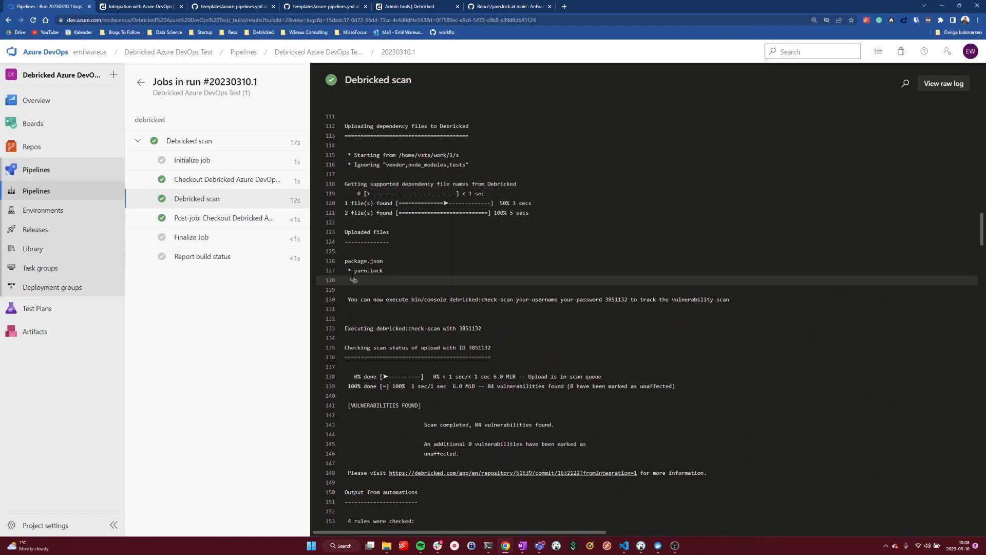
pyautogui.moveTo(383, 271); pyautogui.dragTo(358, 270)
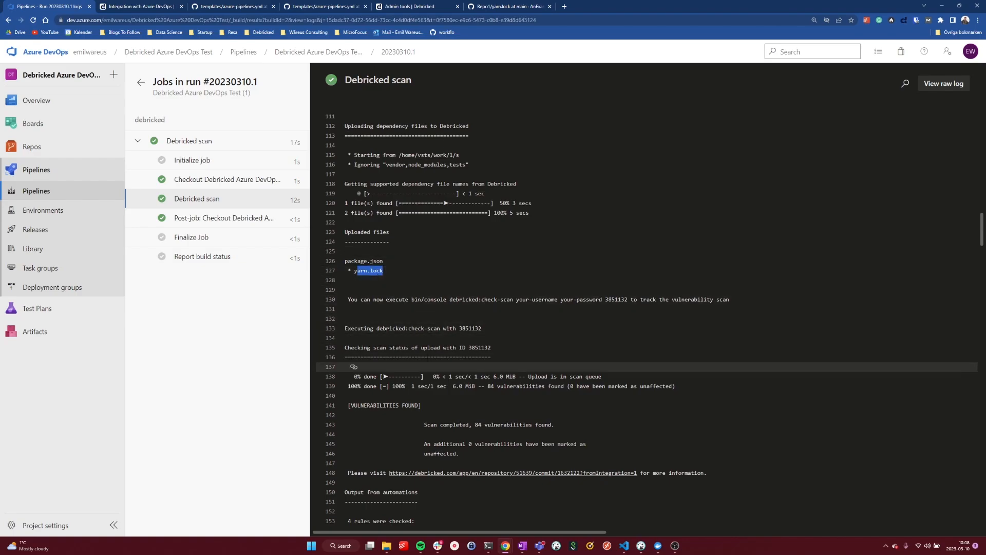
pyautogui.scroll(-1, 462, 324)
pyautogui.scroll(-4, 394, 301)
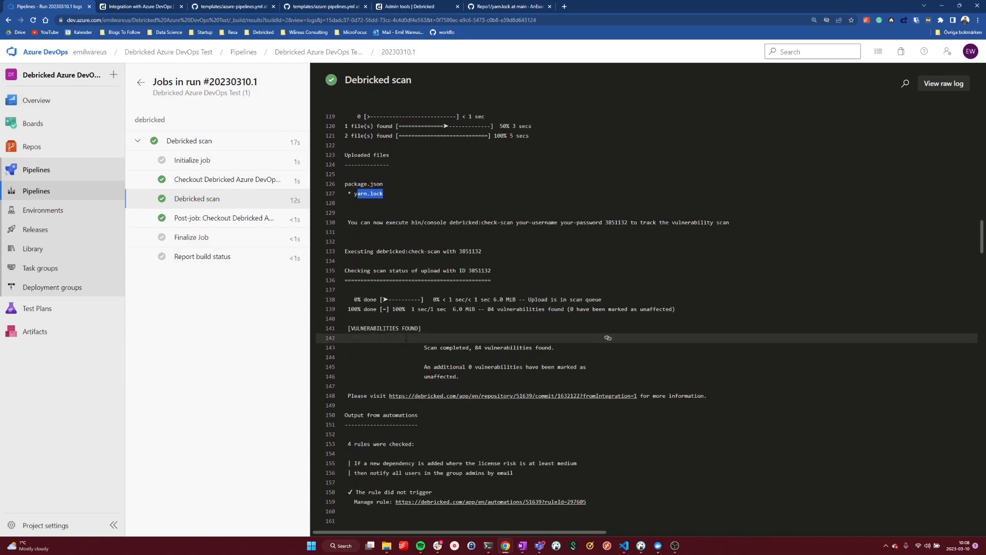
# Step: Examine the automation rules in the Debricked scan log covering medium license risk, high license risk and AGPL-3.0-only dependencies
pyautogui.scroll(-1, 393, 300)
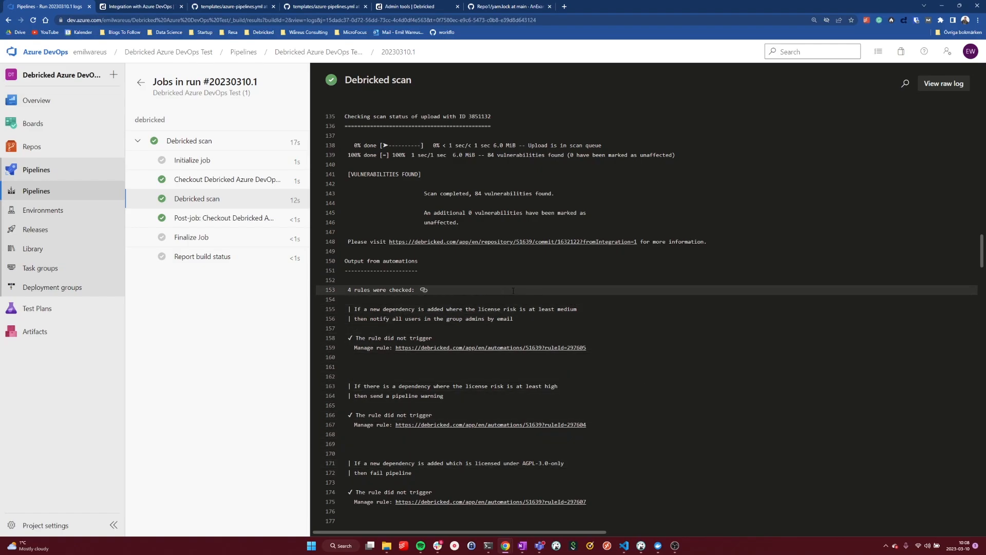
pyautogui.scroll(-2, 389, 262)
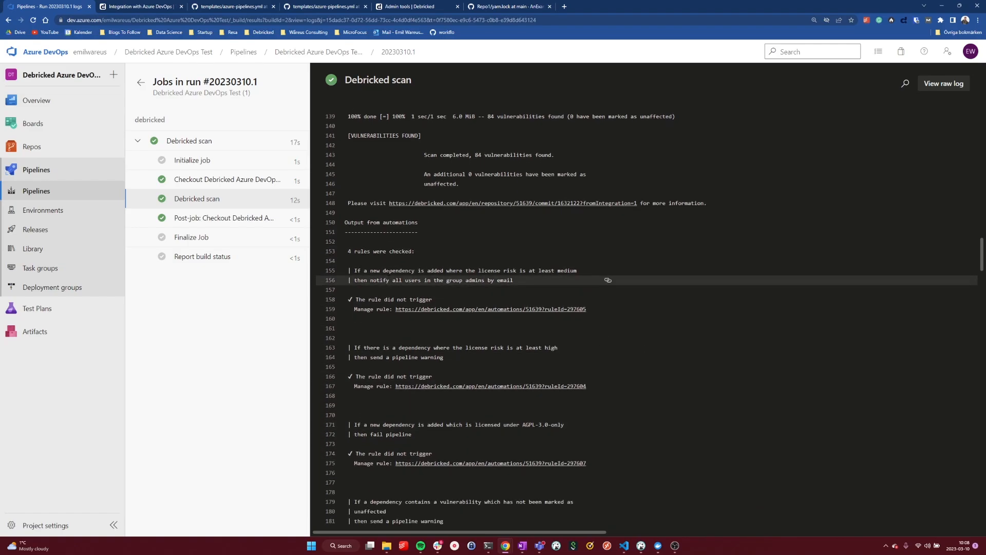
pyautogui.moveTo(348, 212); pyautogui.dragTo(561, 232)
pyautogui.click(357, 231)
pyautogui.moveTo(367, 241); pyautogui.dragTo(504, 242)
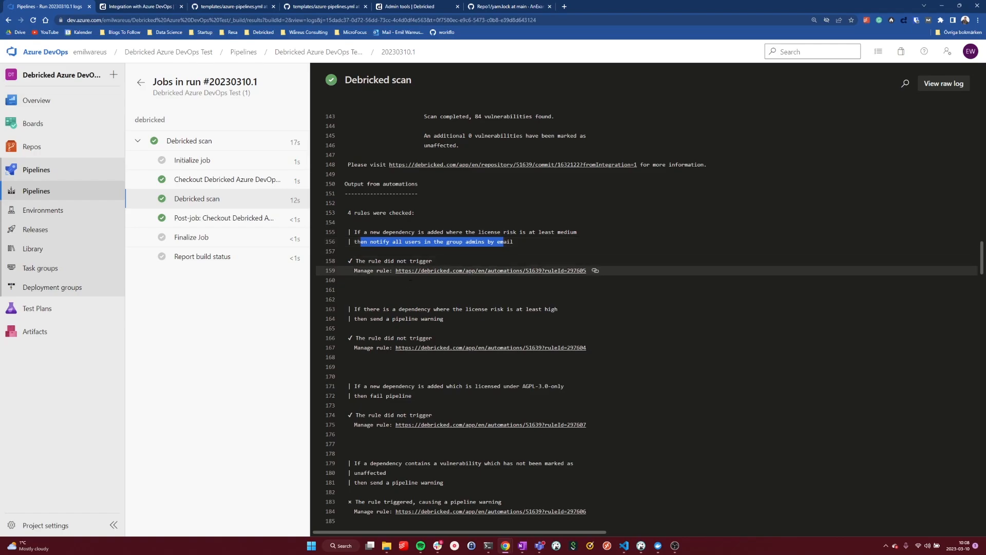
pyautogui.moveTo(355, 261); pyautogui.dragTo(430, 261)
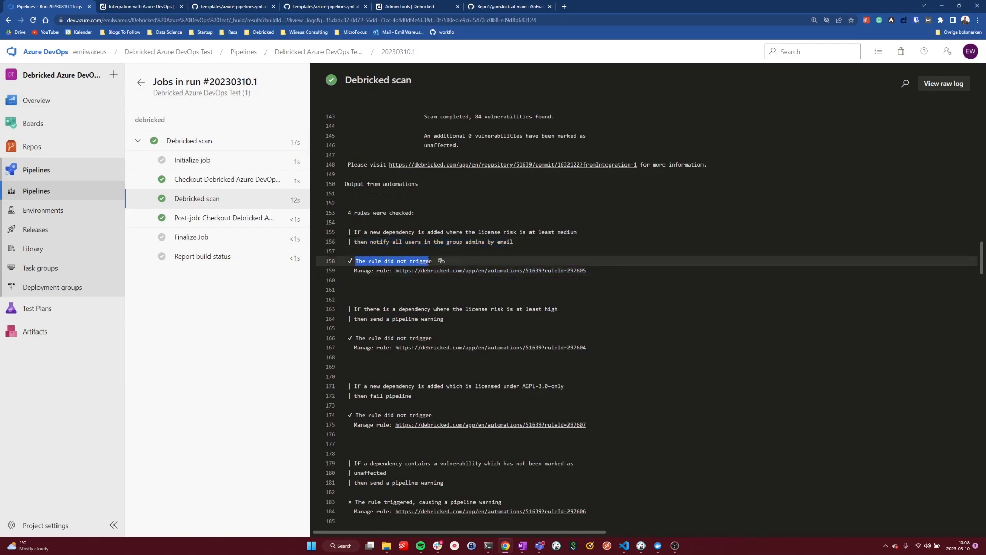
pyautogui.scroll(-1, 415, 262)
pyautogui.moveTo(353, 300); pyautogui.dragTo(403, 300)
pyautogui.scroll(-2, 395, 341)
pyautogui.scroll(-3, 394, 344)
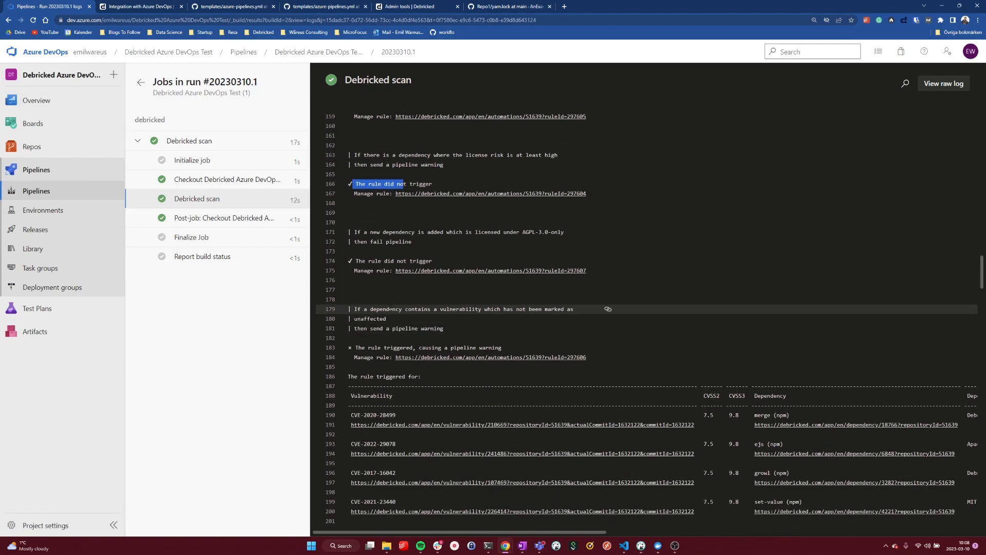
# Step: Read the log entry for the rule on vulnerabilities not marked as unaffected, including its condition, action and trigger status
pyautogui.scroll(-3, 619, 321)
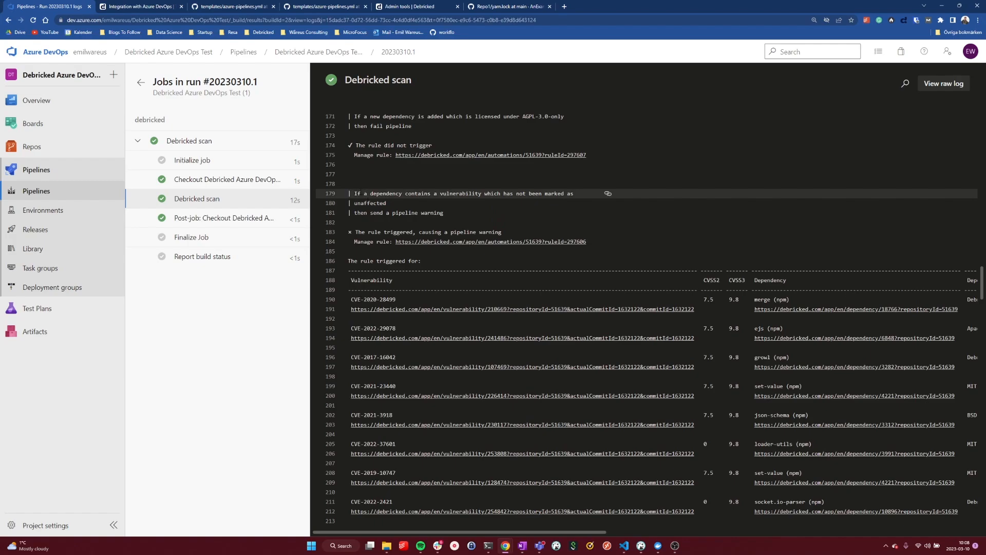
pyautogui.moveTo(352, 193); pyautogui.dragTo(511, 194)
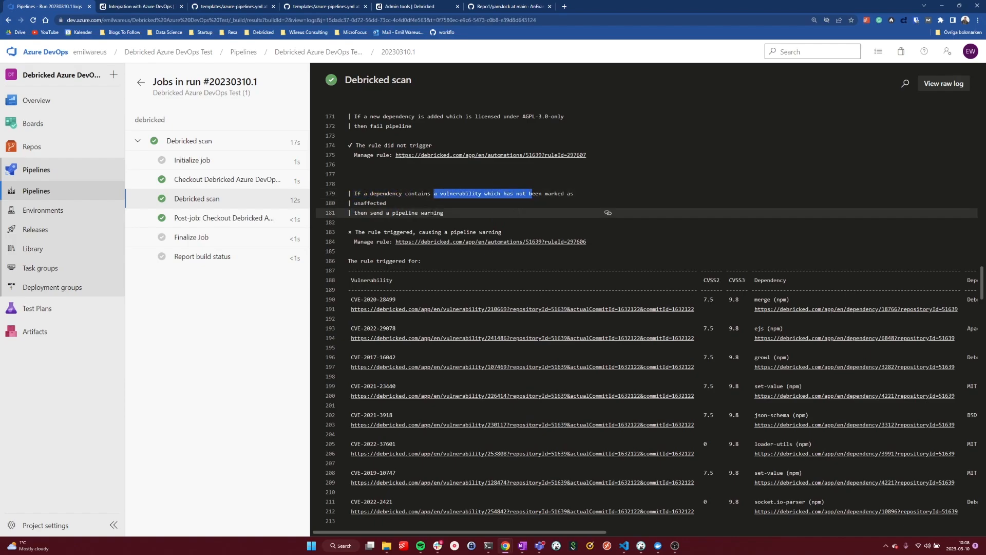
pyautogui.moveTo(354, 204); pyautogui.dragTo(452, 212)
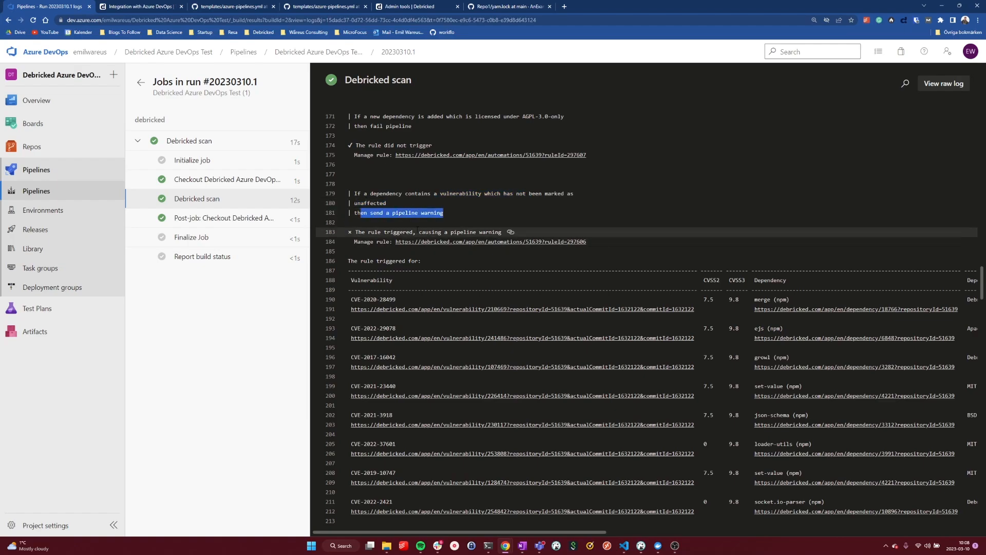
pyautogui.moveTo(355, 232); pyautogui.dragTo(435, 232)
pyautogui.scroll(-3, 436, 232)
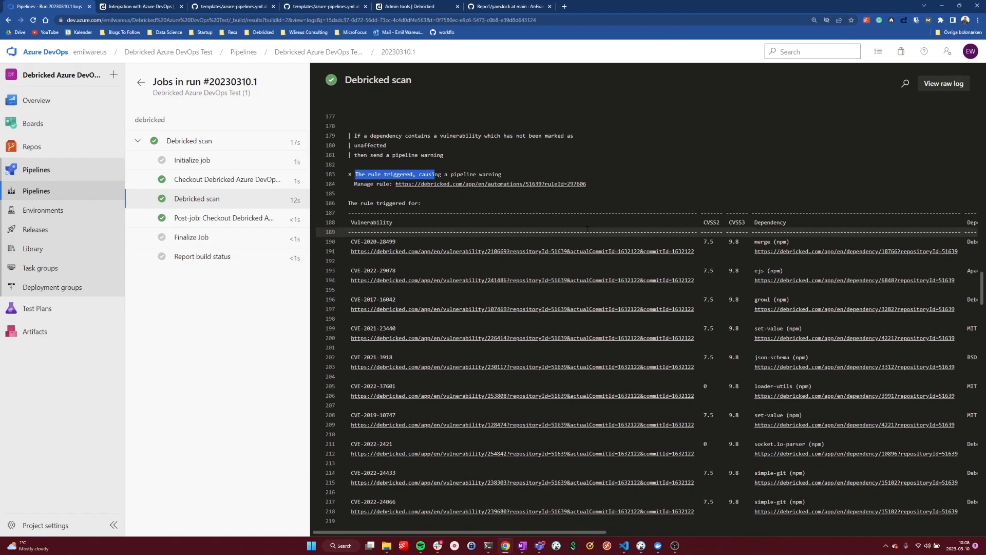
# Step: Examine the triggered rule's vulnerability table, comparing CVE identifiers, CVSS scores, dependencies such as merge and glob-parent, and their licenses
pyautogui.hotkey('ctrl', '-')
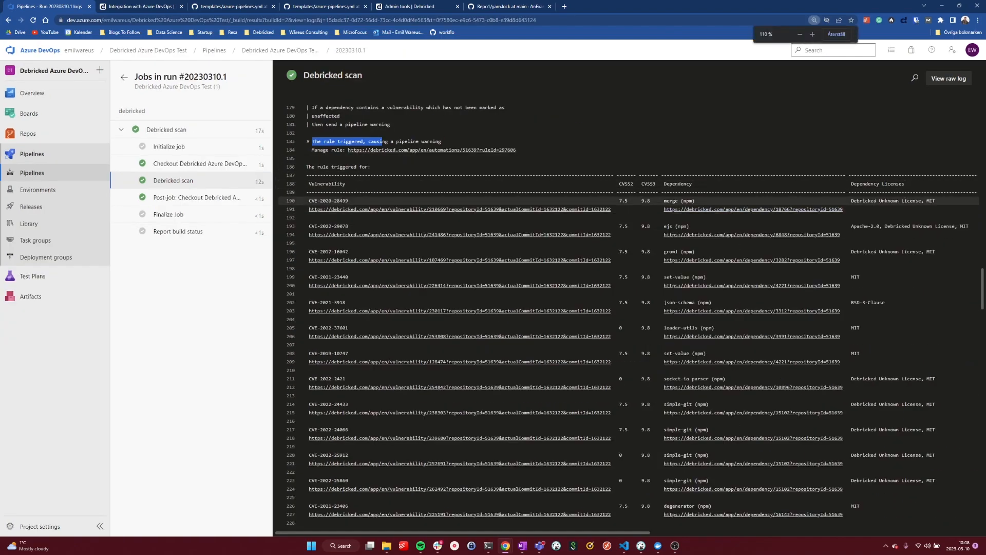
pyautogui.moveTo(308, 202); pyautogui.dragTo(388, 199)
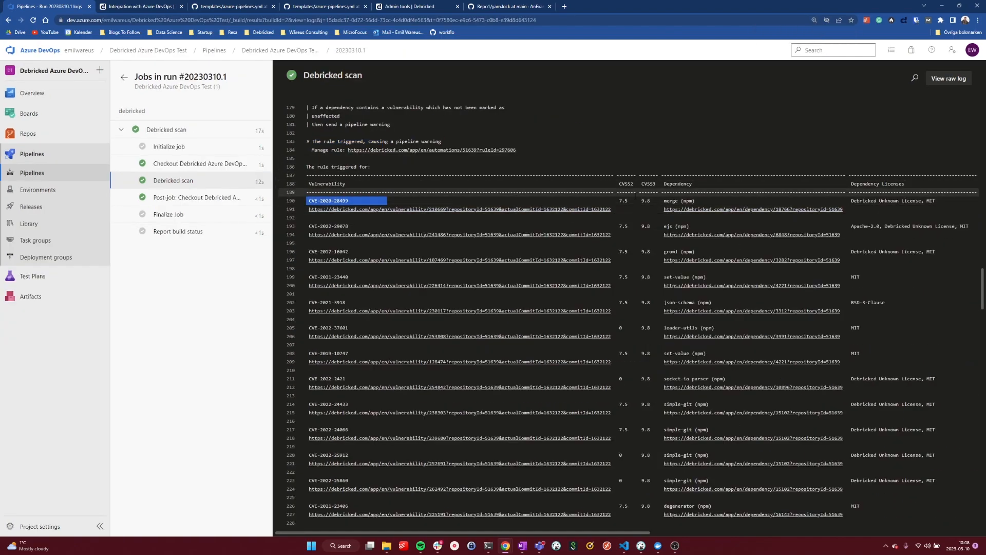
pyautogui.moveTo(625, 201); pyautogui.dragTo(698, 201)
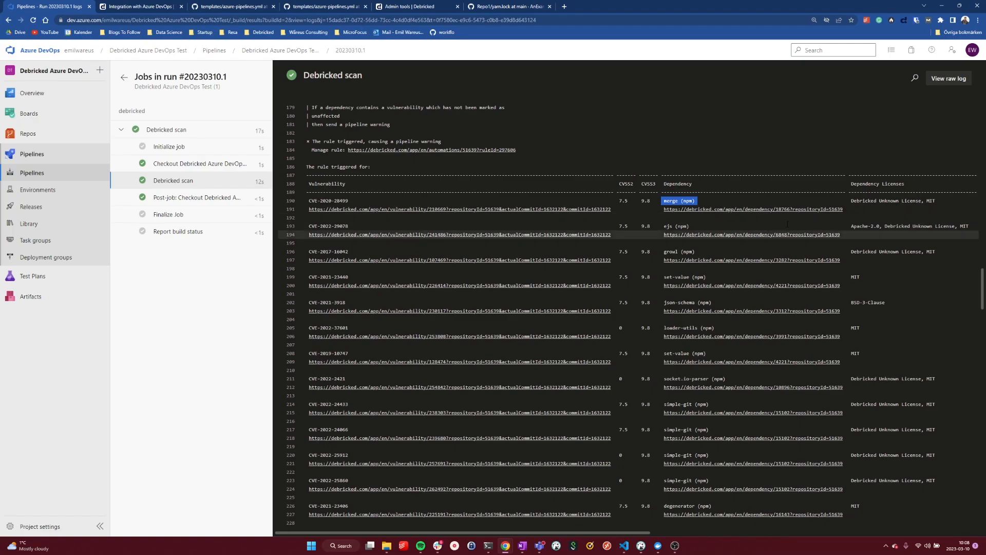
pyautogui.scroll(-3, 655, 176)
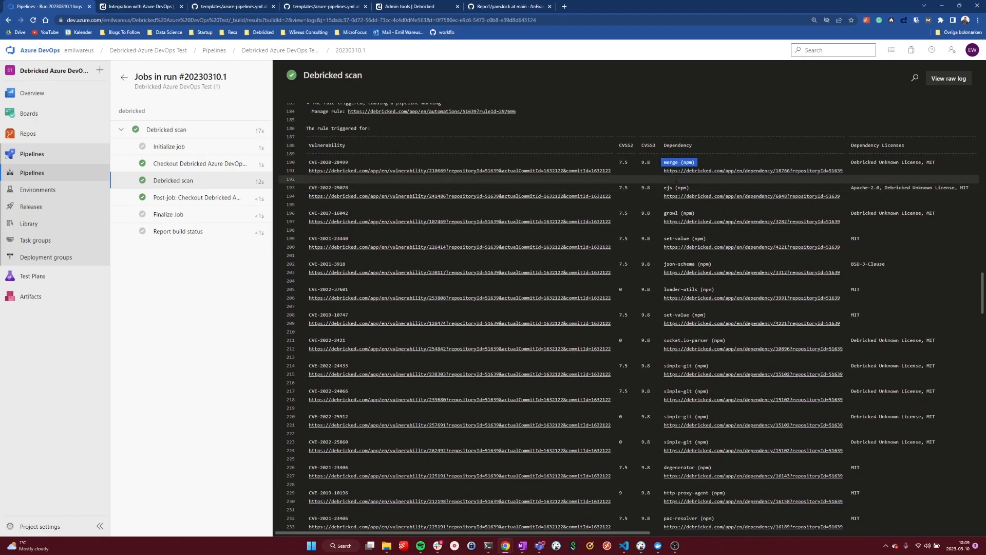
pyautogui.scroll(-4, 663, 206)
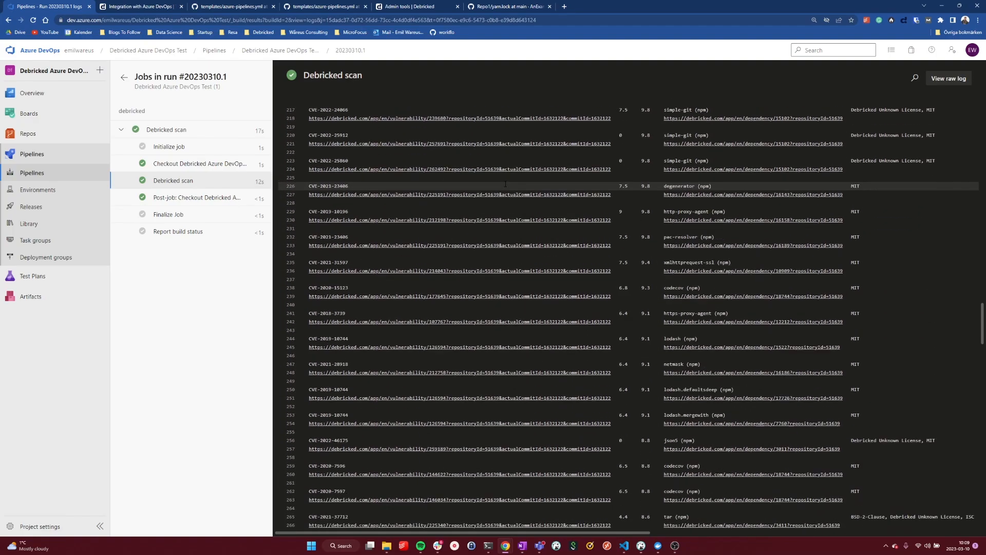
pyautogui.scroll(-8, 684, 254)
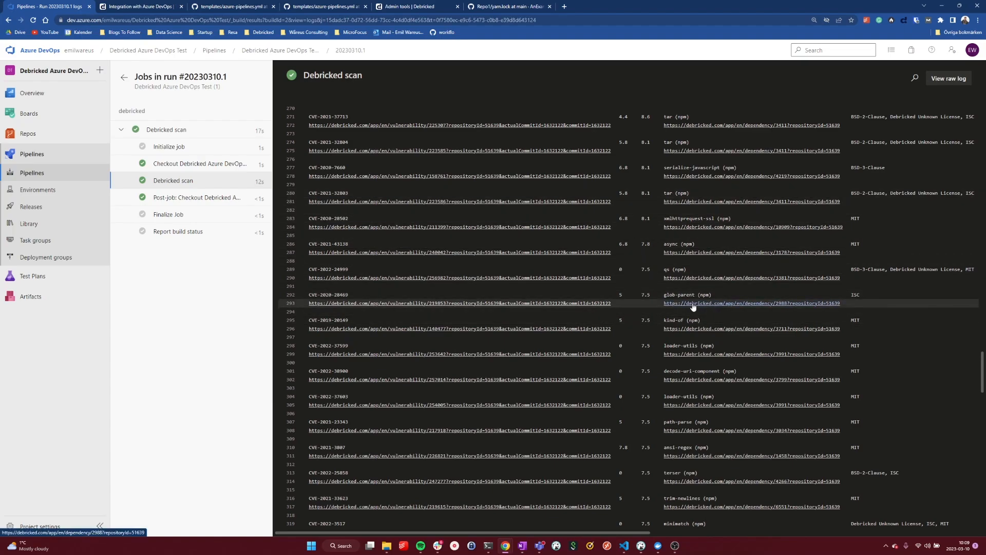
pyautogui.moveTo(667, 295); pyautogui.dragTo(717, 295)
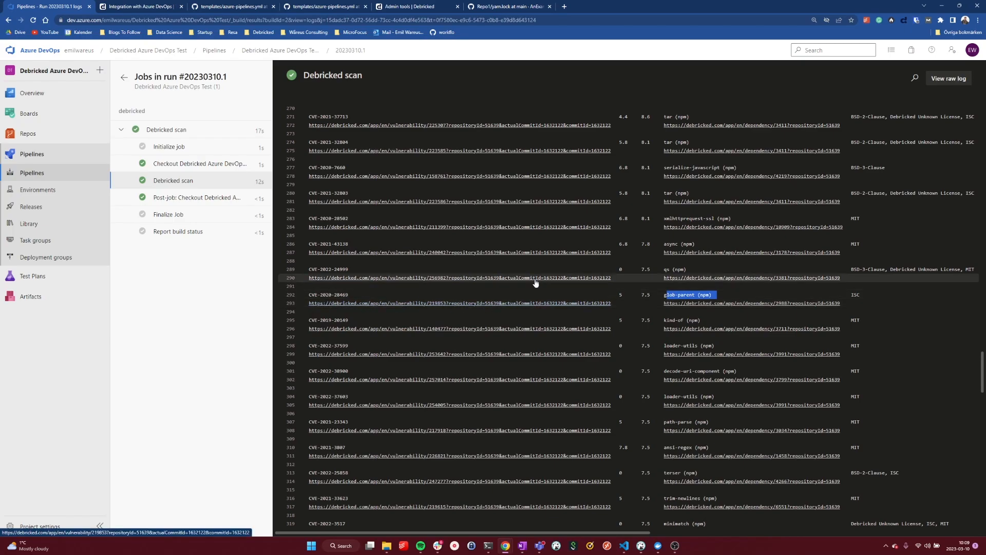
# Step: Review the remaining vulnerabilities and the caution message at the end of the Debricked scan log
pyautogui.scroll(-5, 537, 282)
pyautogui.scroll(-12, 566, 278)
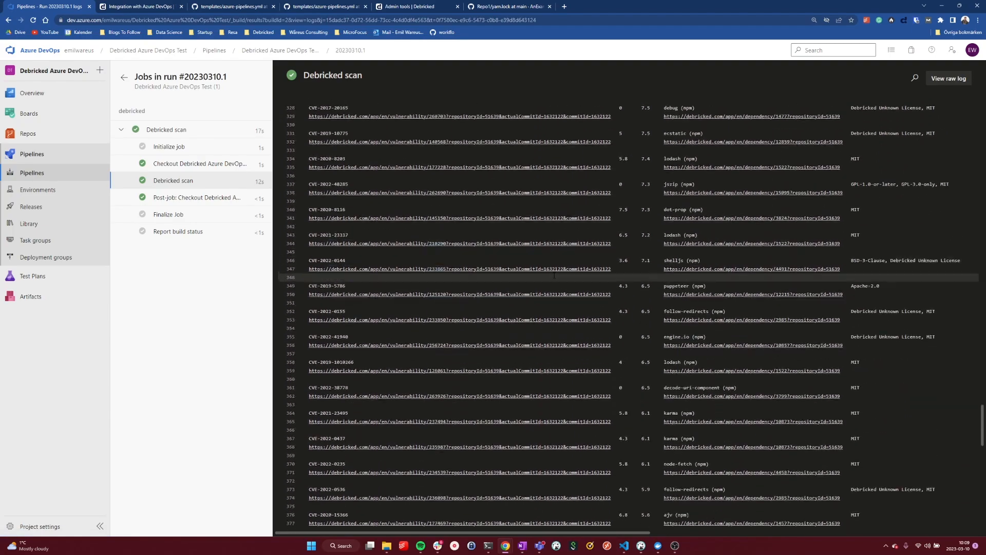
pyautogui.scroll(-6, 598, 282)
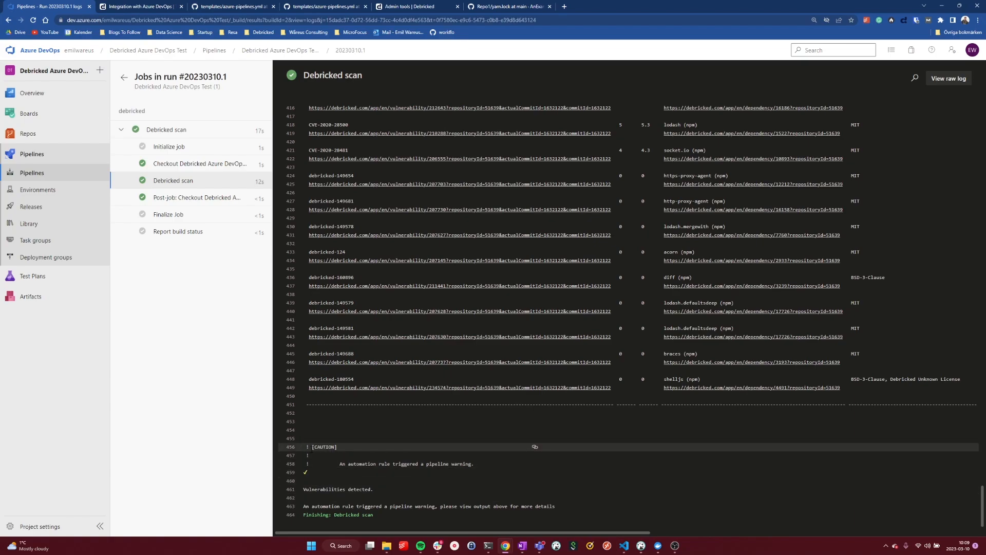
pyautogui.moveTo(310, 454); pyautogui.dragTo(392, 430)
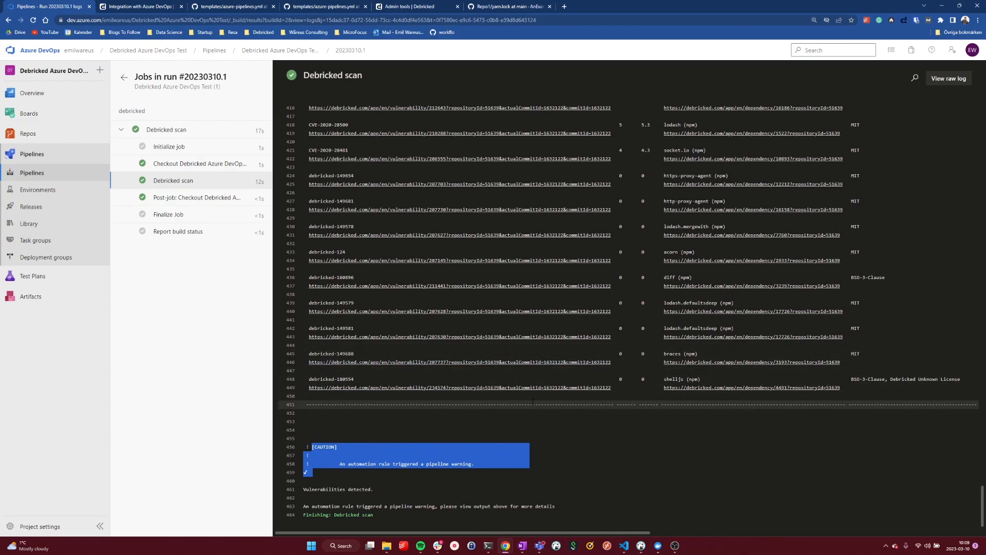
# Step: Open the vulnerability link for CVE-2022-38900 from the scan log and view its details page in Debricked
pyautogui.scroll(20, 374, 185)
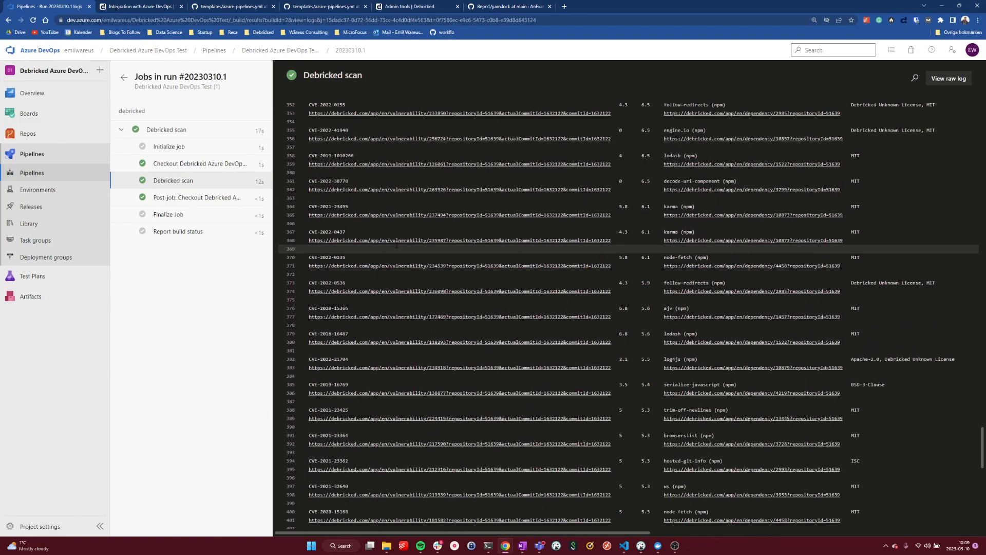
pyautogui.click(374, 182)
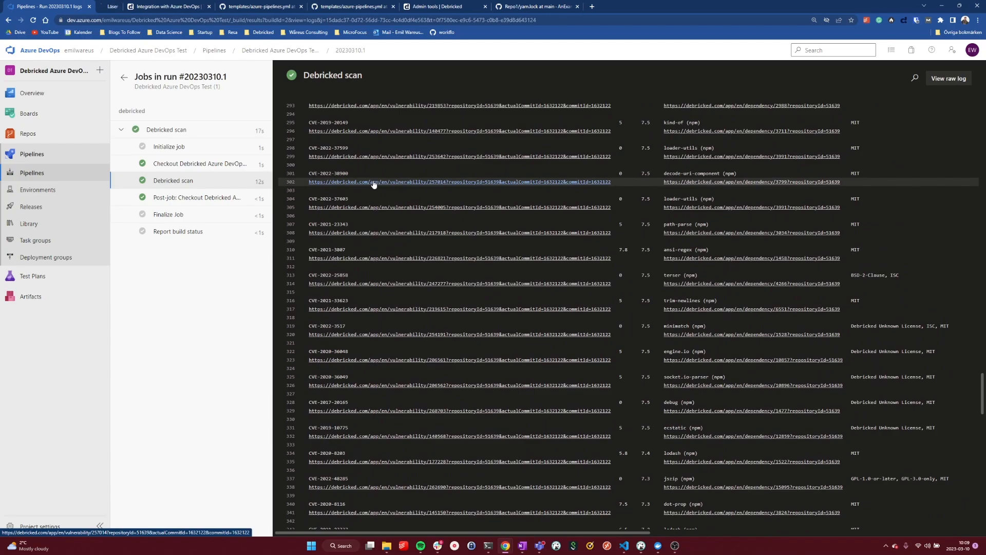
pyautogui.click(134, 10)
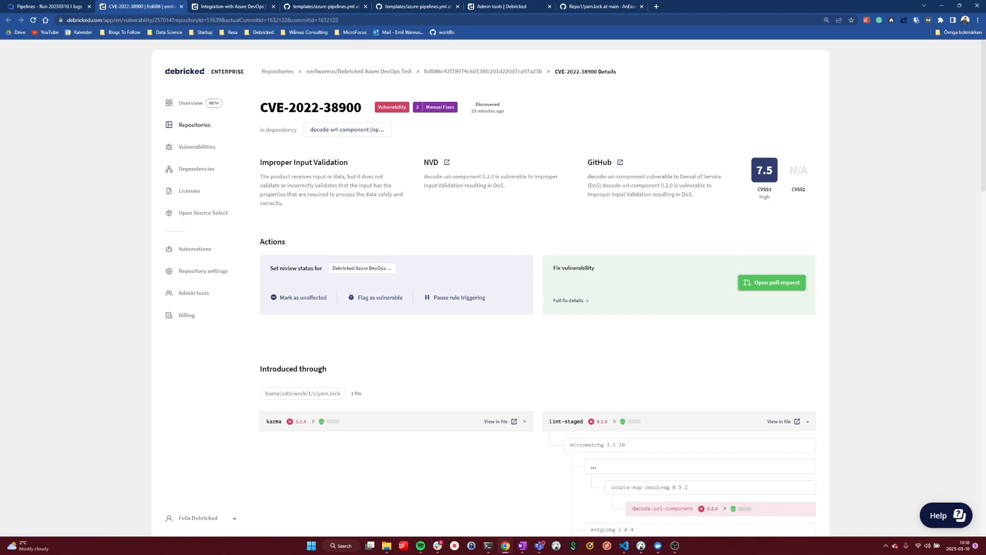
pyautogui.moveTo(268, 107); pyautogui.dragTo(363, 115)
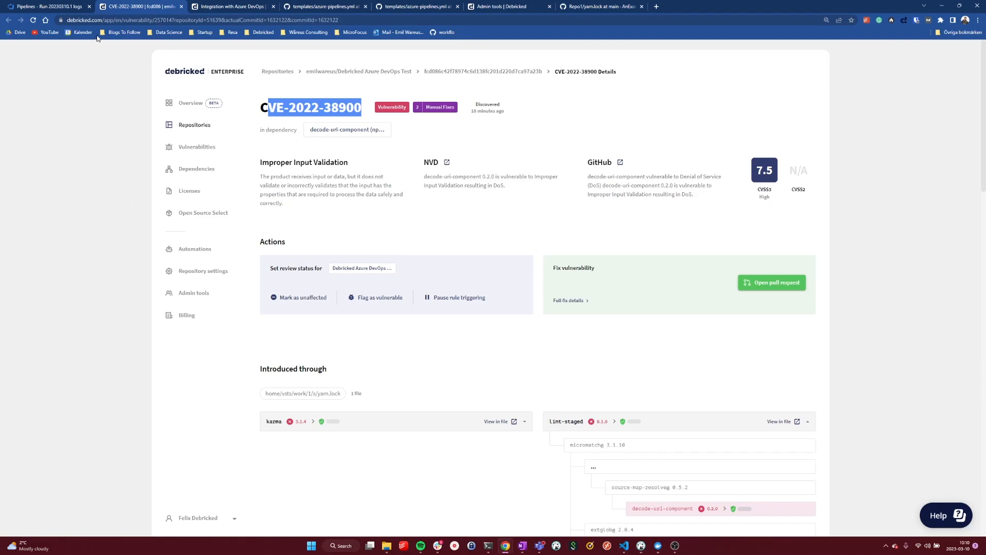
# Step: Return to the Azure DevOps scan log and open the manage link of the unaffected-vulnerability warning rule in a new tab
pyautogui.click(62, 6)
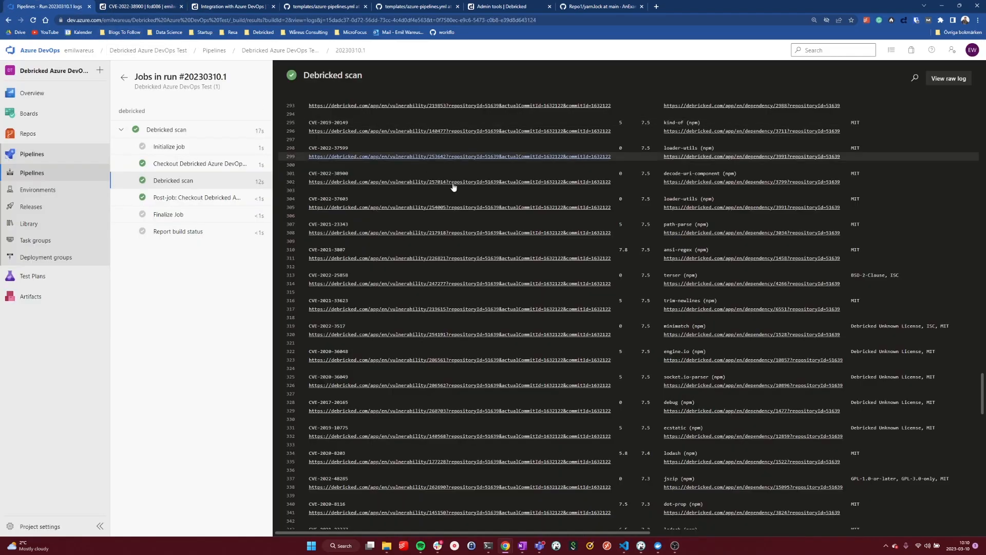
pyautogui.scroll(10, 445, 185)
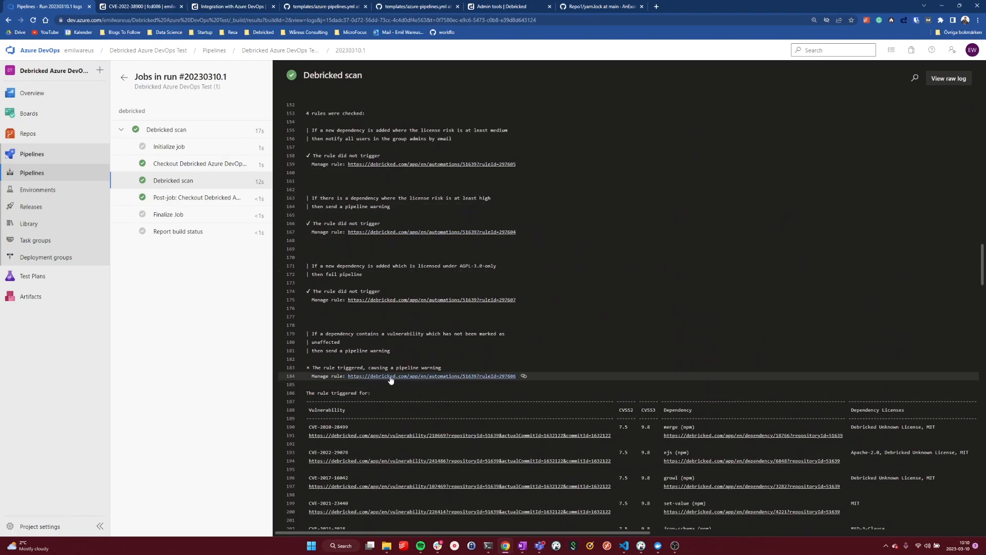
pyautogui.moveTo(313, 367); pyautogui.dragTo(348, 375)
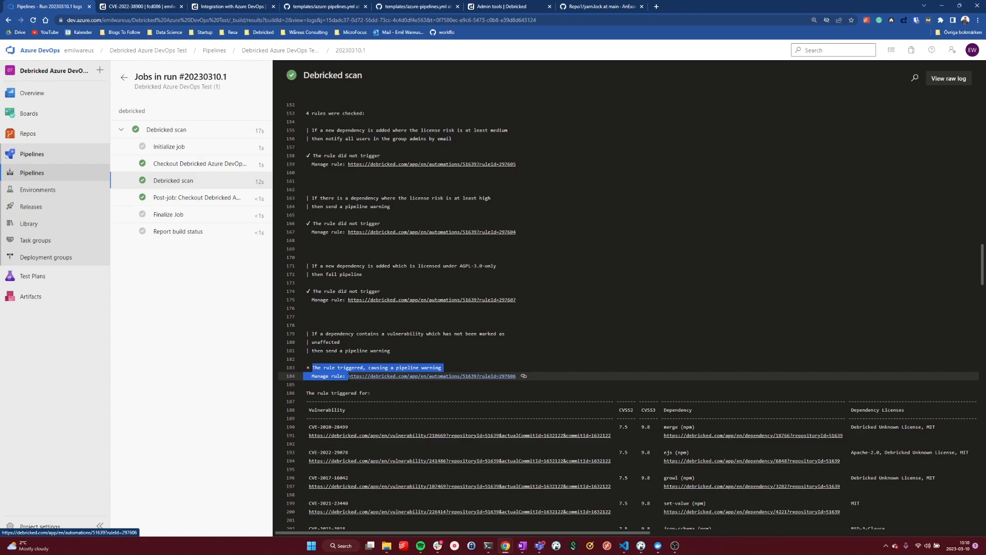
pyautogui.click(359, 379)
pyautogui.hotkey('alt', 'Left')
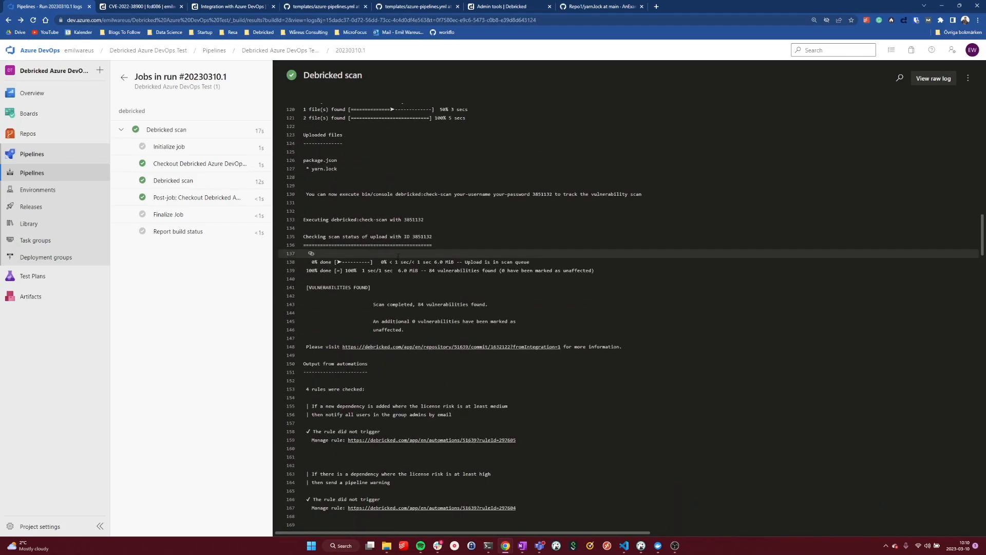
pyautogui.scroll(-6, 343, 203)
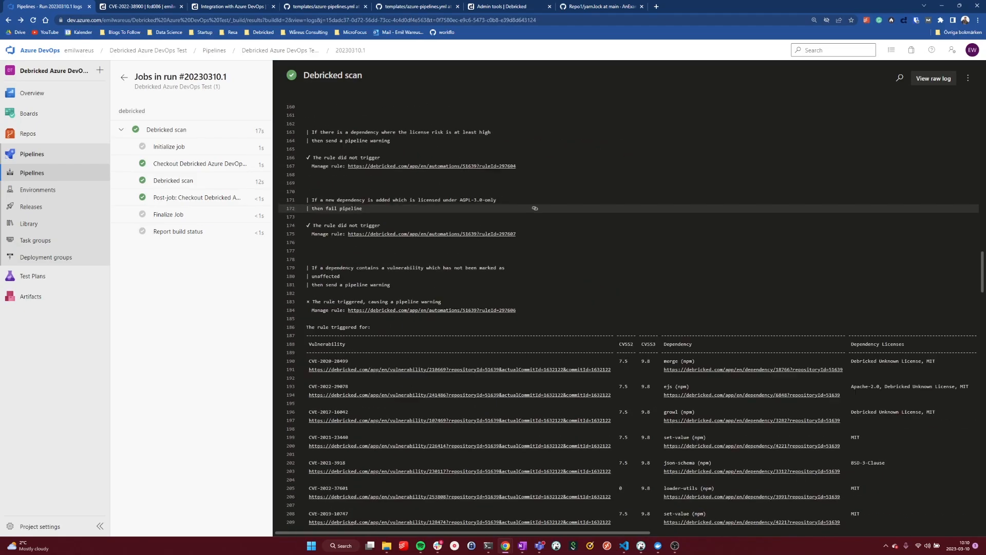
pyautogui.middleClick(374, 310)
pyautogui.moveTo(210, 7); pyautogui.dragTo(141, 7)
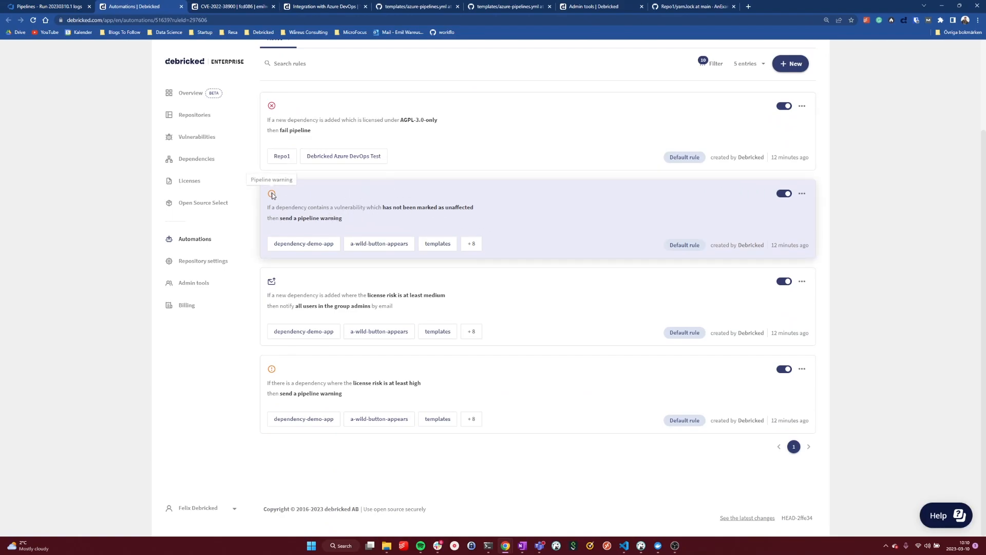
# Step: Change the vulnerability rule's action from pipeline warning to fail pipeline, generate the edited rule and save it
pyautogui.click(398, 223)
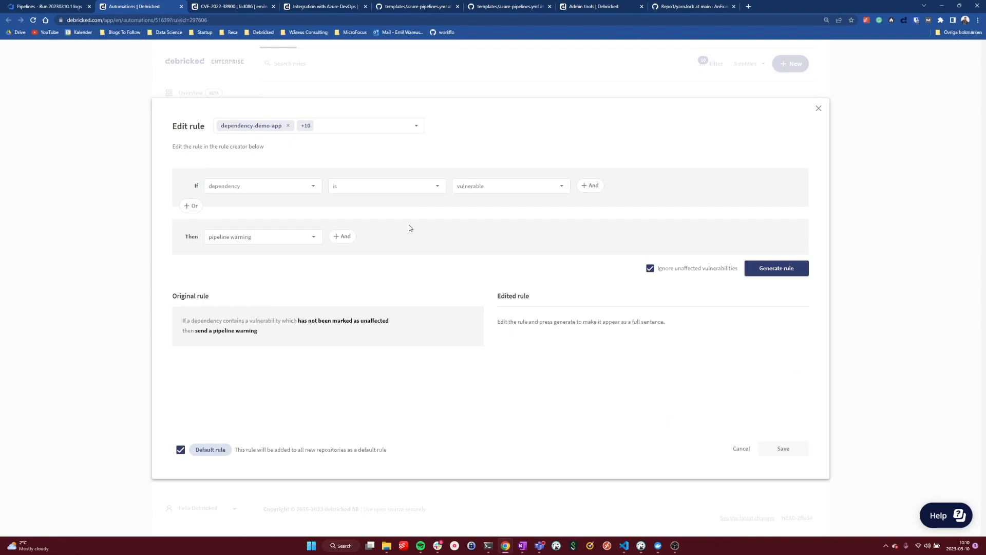
pyautogui.click(301, 241)
pyautogui.click(257, 254)
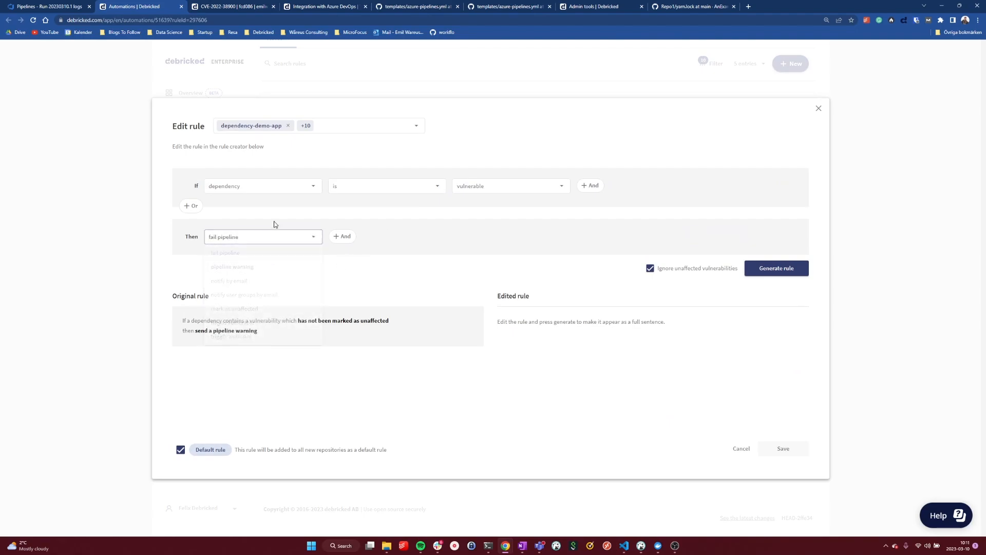
pyautogui.click(771, 269)
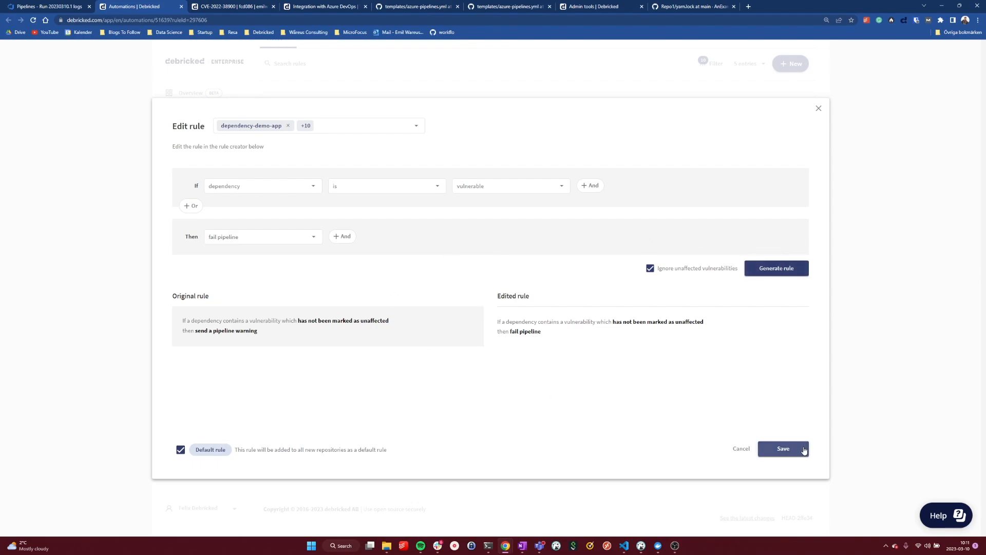
pyautogui.click(797, 453)
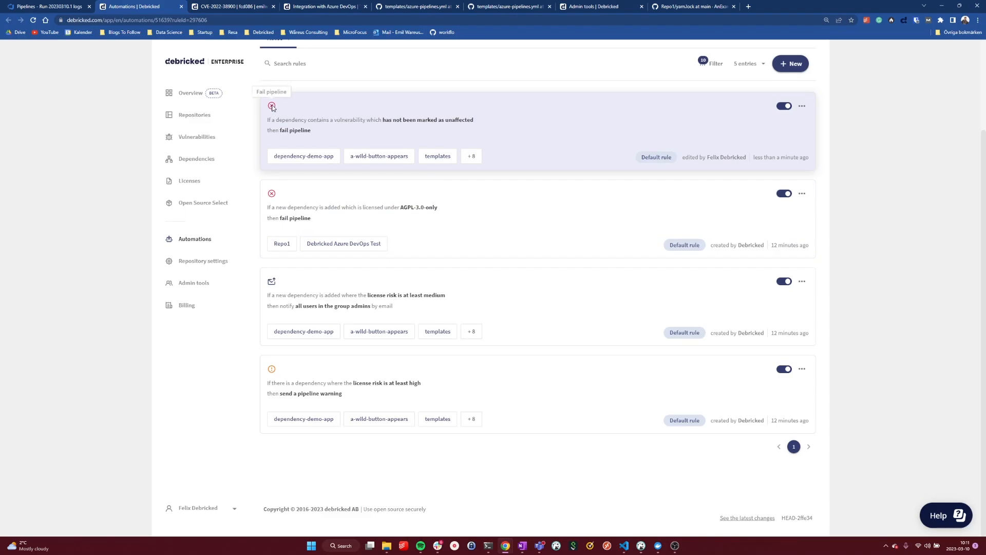
# Step: Return to Azure DevOps and open the repository's package.json file for editing
pyautogui.click(65, 4)
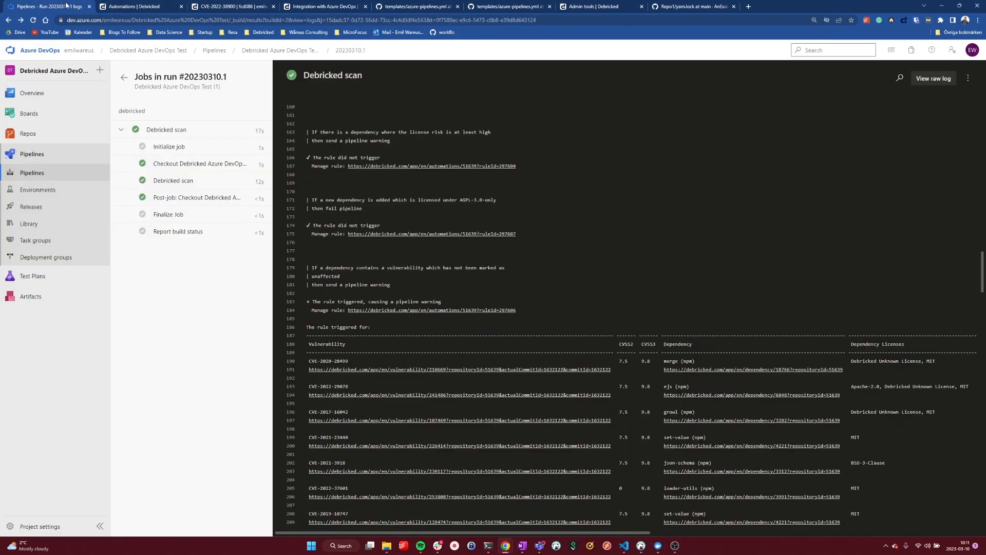
pyautogui.click(30, 134)
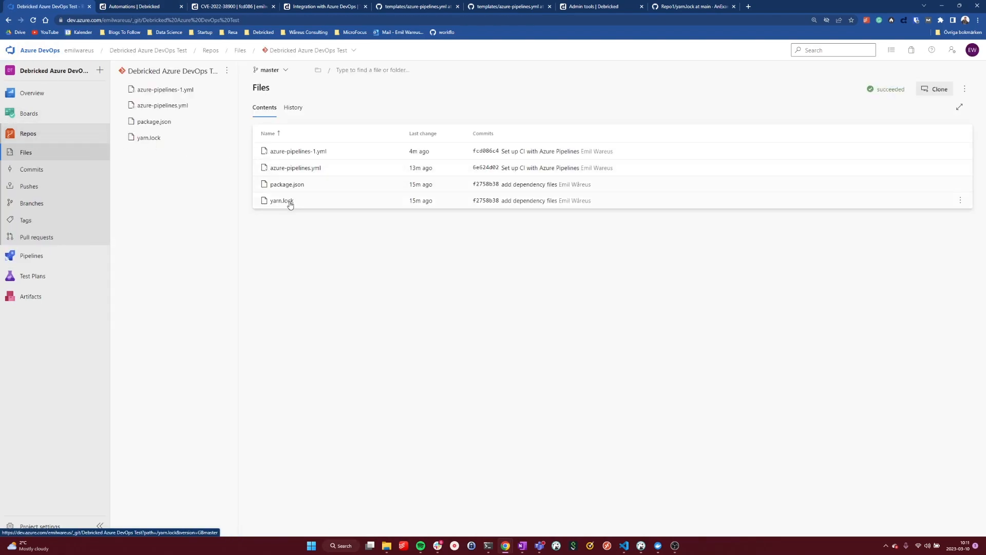
pyautogui.click(286, 186)
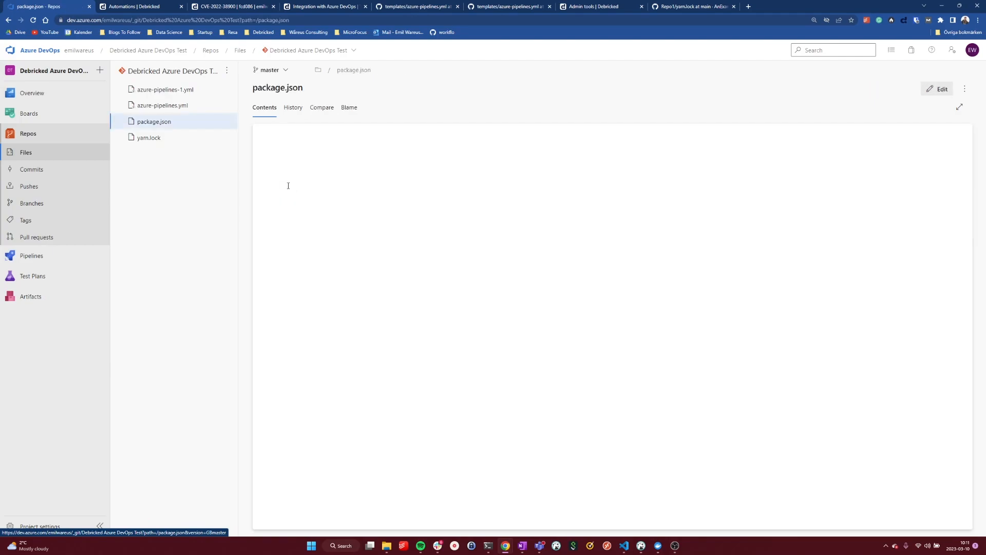
pyautogui.click(939, 89)
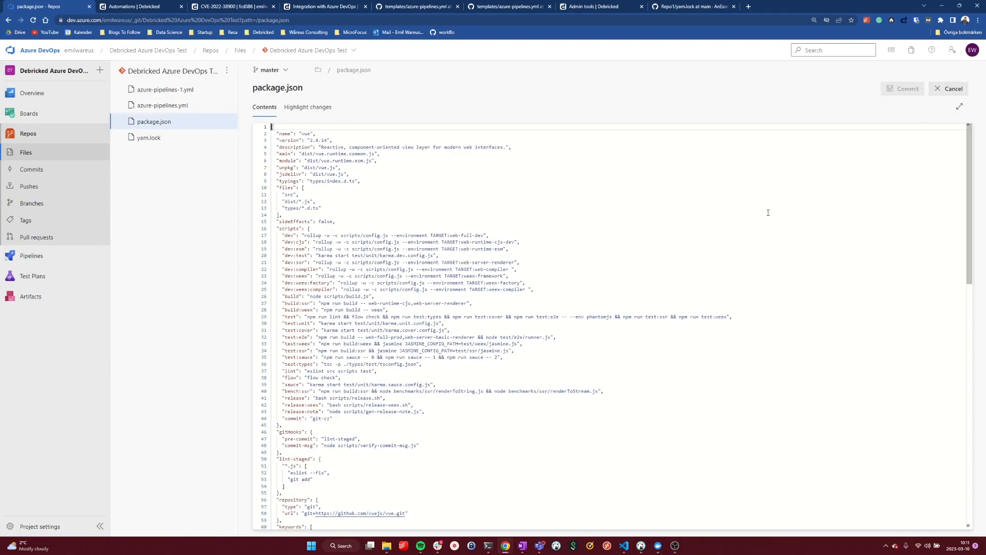
# Step: Add three blank lines at the end of package.json and commit the change to the master branch with the default comment
pyautogui.scroll(-12, 585, 324)
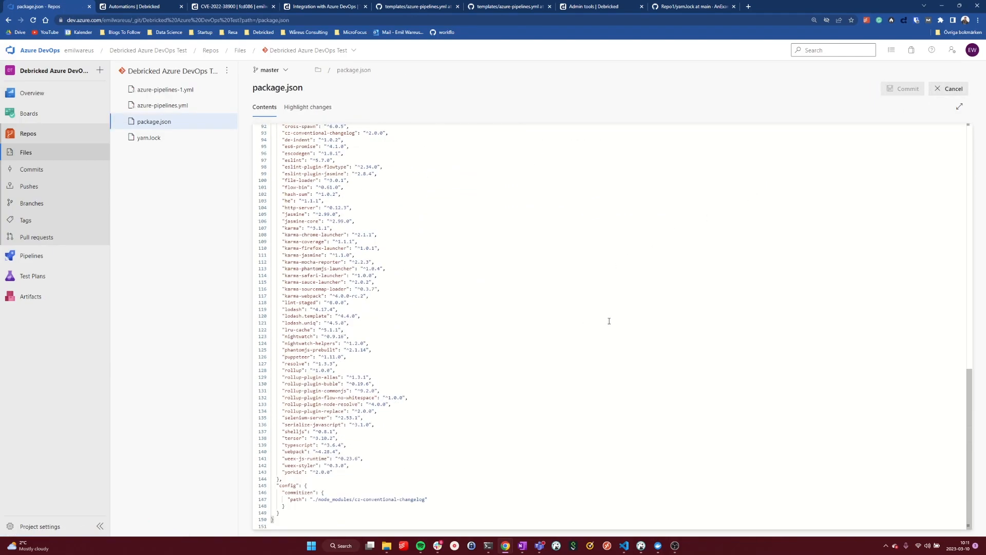
pyautogui.click(326, 522)
pyautogui.press('Return')
pyautogui.press('Return')
pyautogui.press('Return')
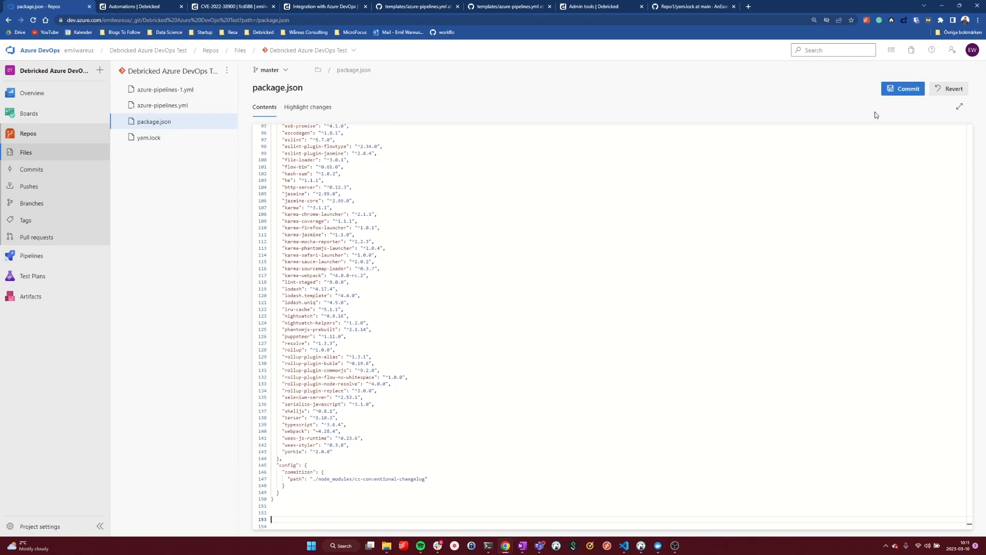
pyautogui.click(907, 90)
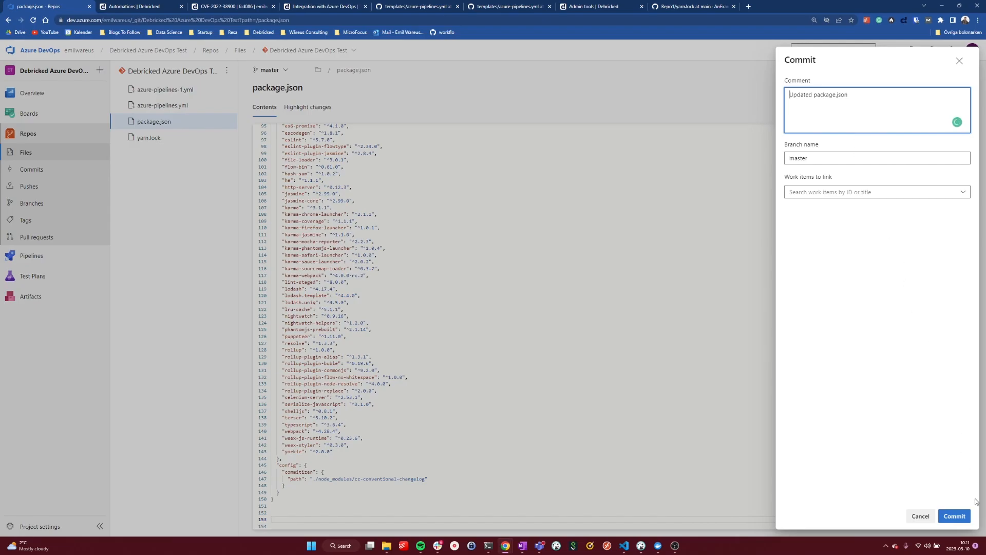
pyautogui.click(959, 516)
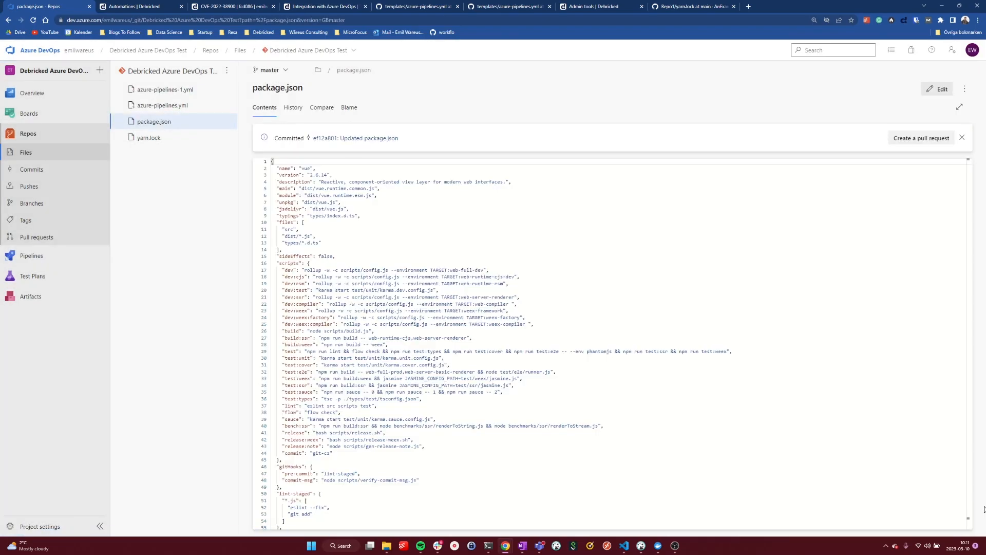
# Step: Open the Debricked scan job of the "Updated package.json" run in the Debricked Azure DevOps Test (1) pipeline
pyautogui.click(35, 261)
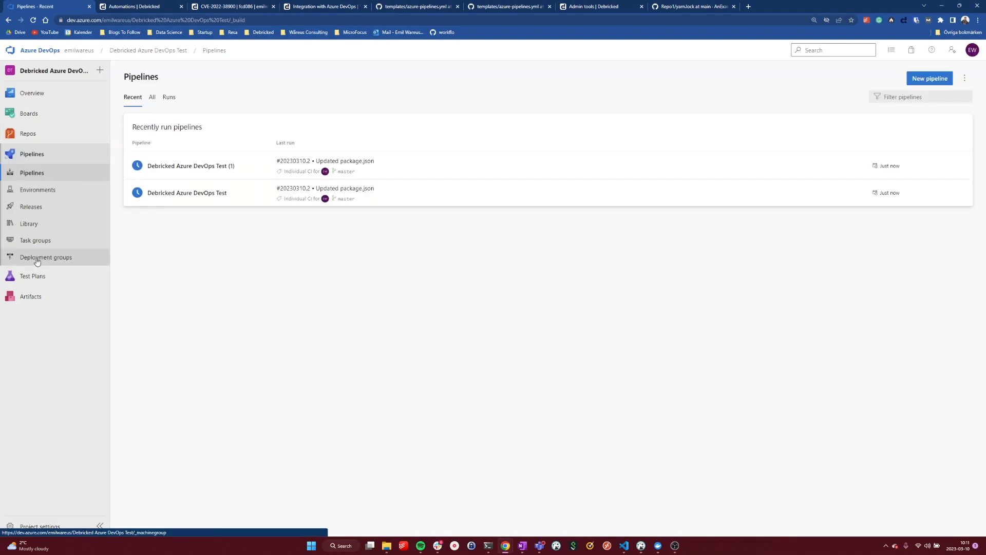
pyautogui.click(41, 170)
pyautogui.click(45, 141)
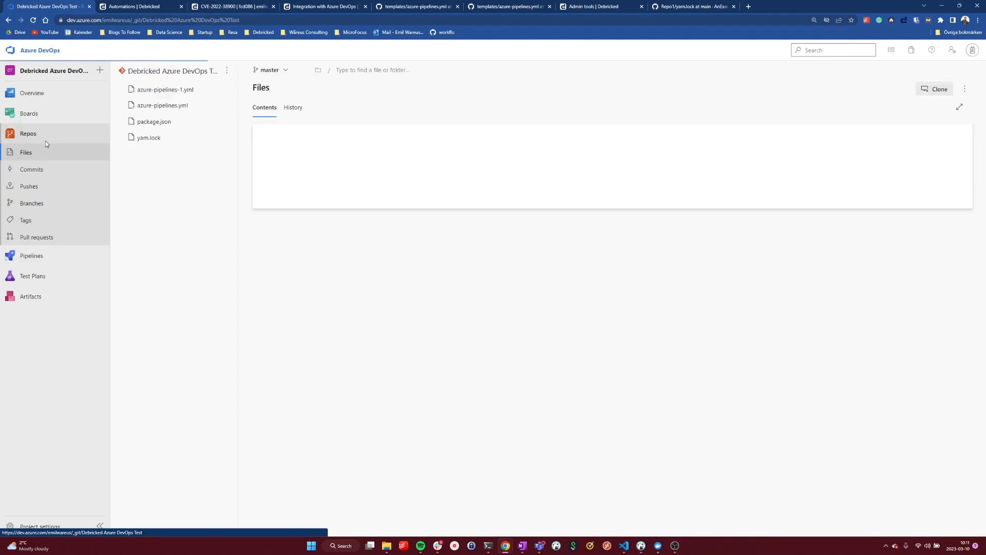
pyautogui.click(28, 256)
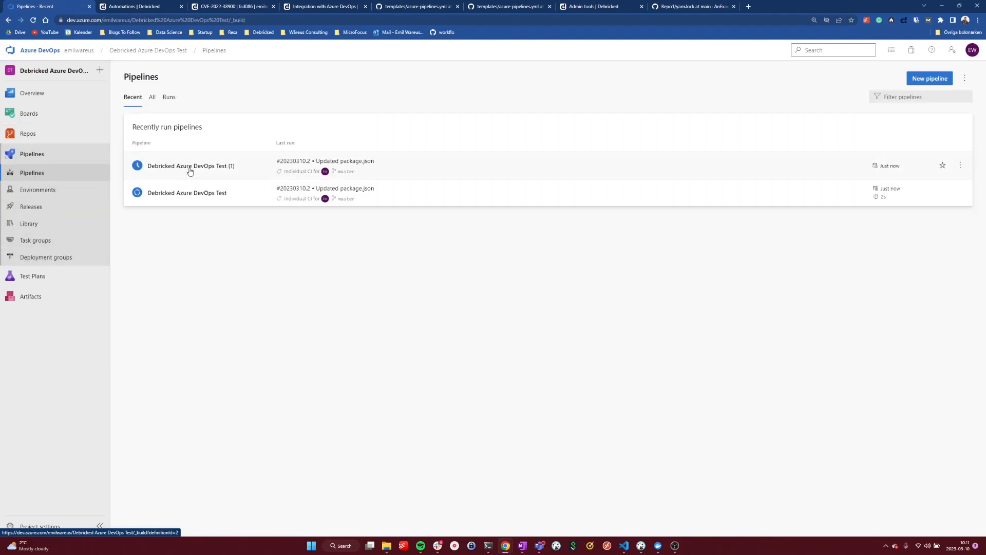
pyautogui.click(188, 168)
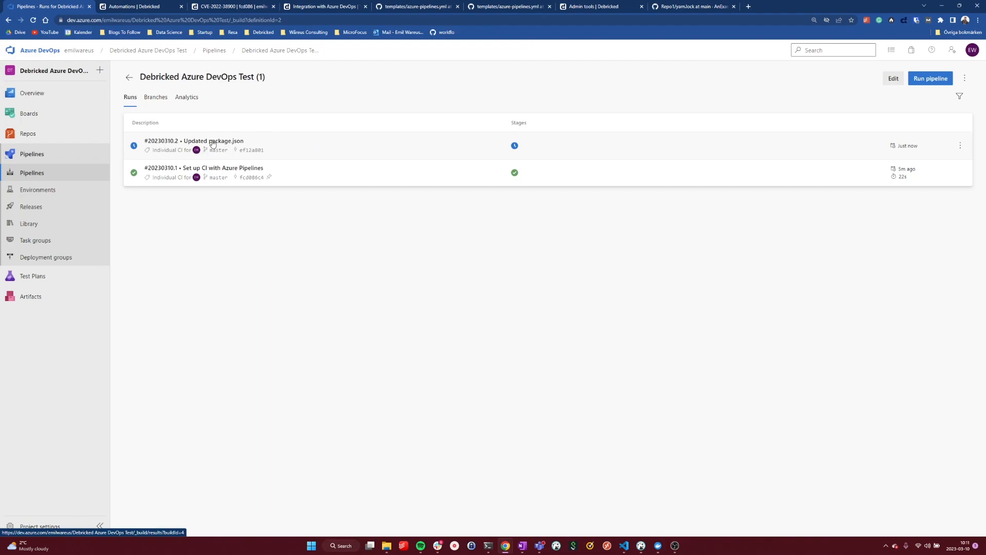
pyautogui.click(272, 147)
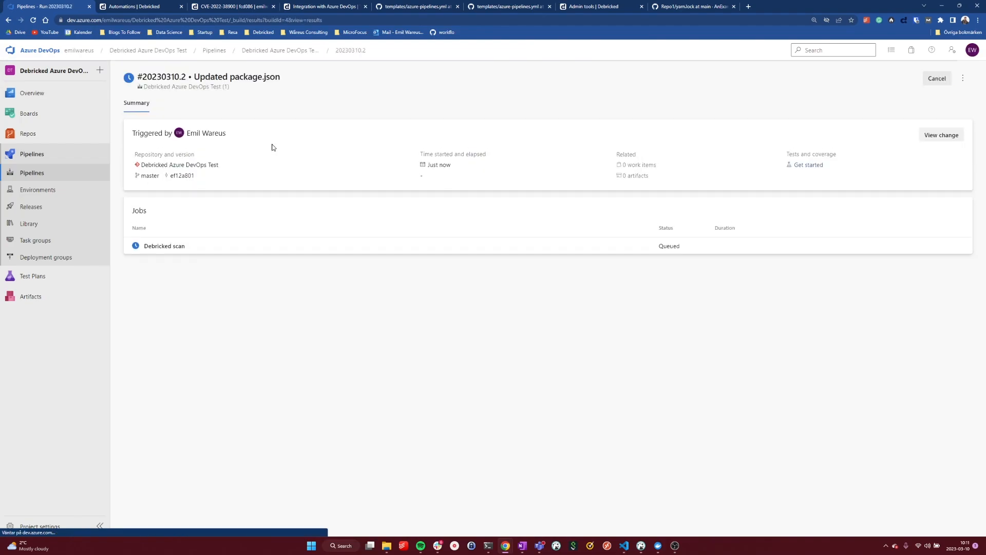
pyautogui.click(180, 249)
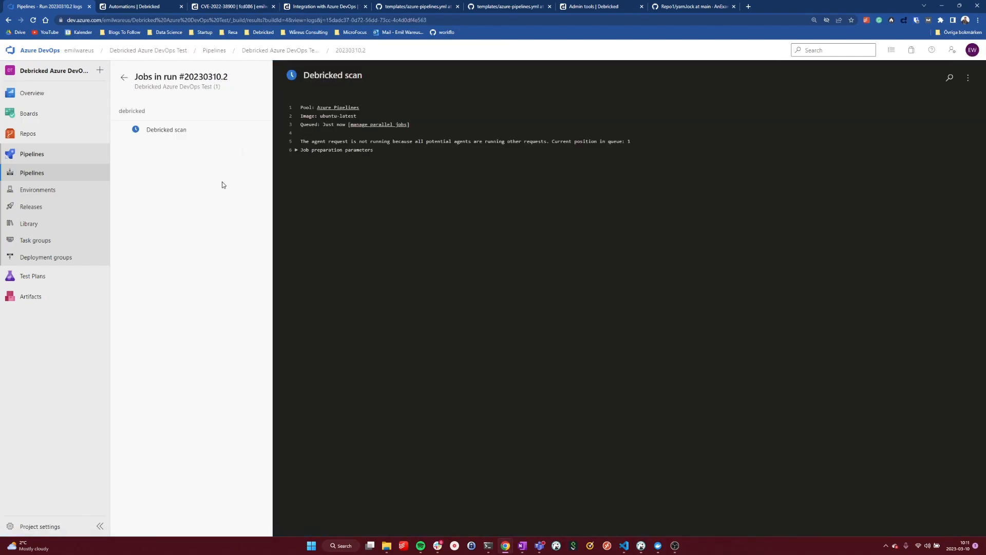
pyautogui.click(169, 130)
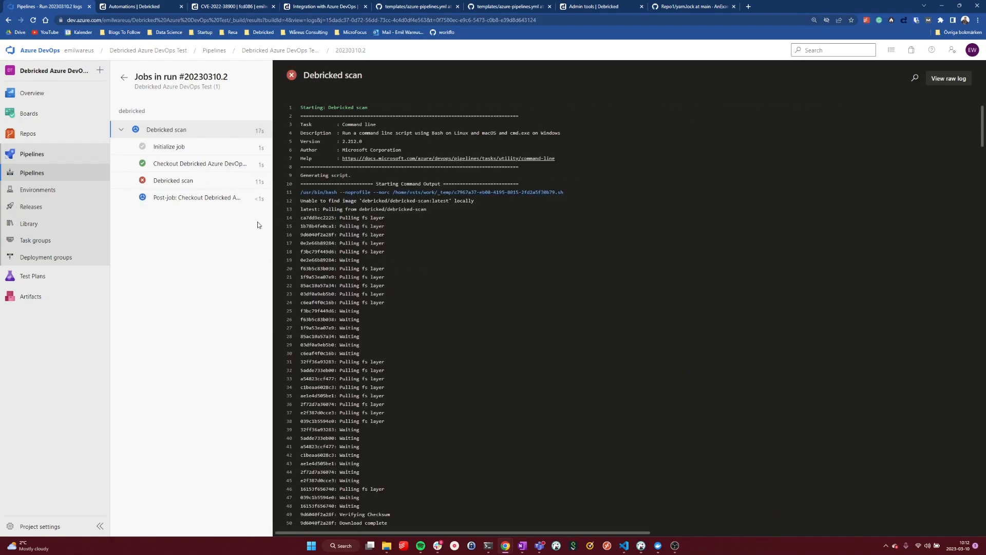
# Step: Examine the Debricked scan task's log, from its closing message up through the listed vulnerabilities
pyautogui.click(207, 184)
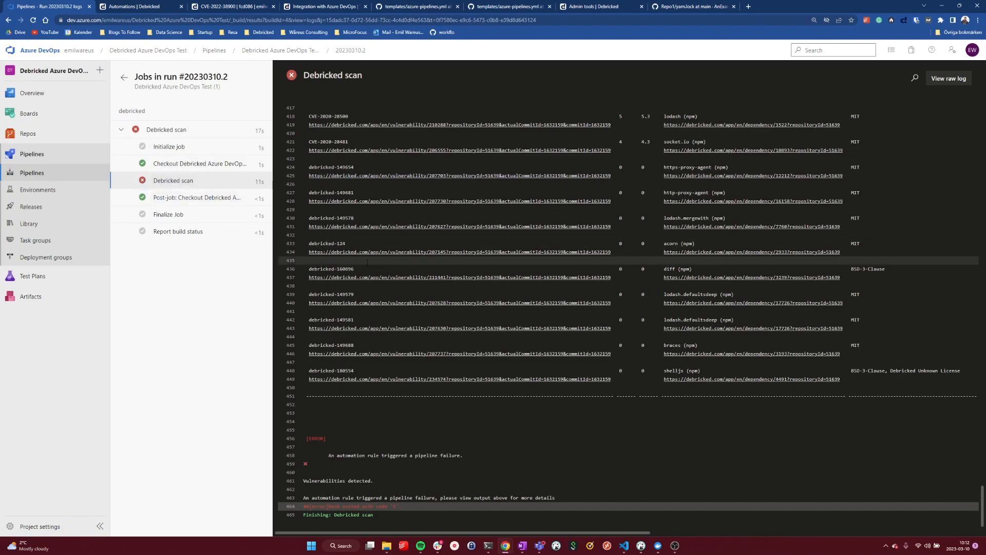
pyautogui.scroll(2, 426, 382)
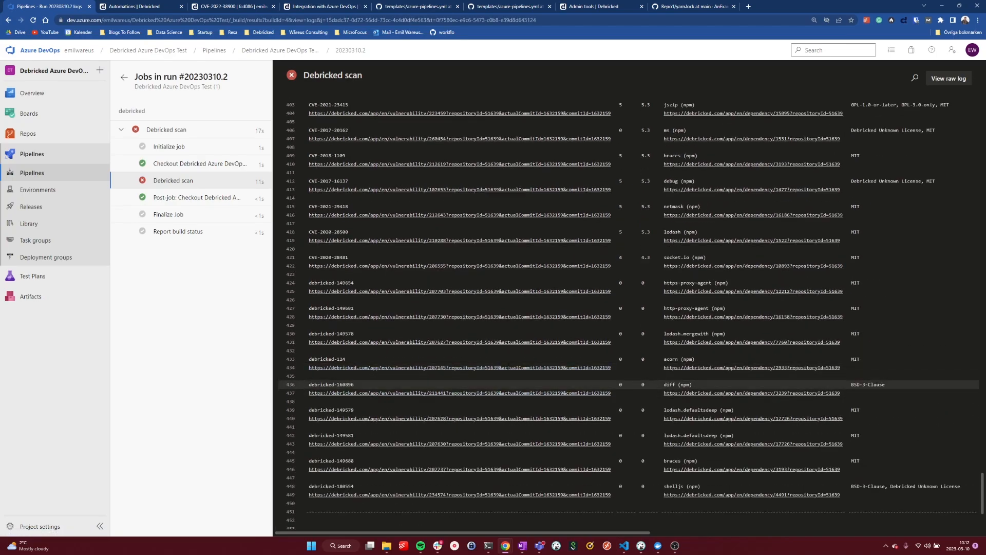
pyautogui.scroll(-2, 478, 375)
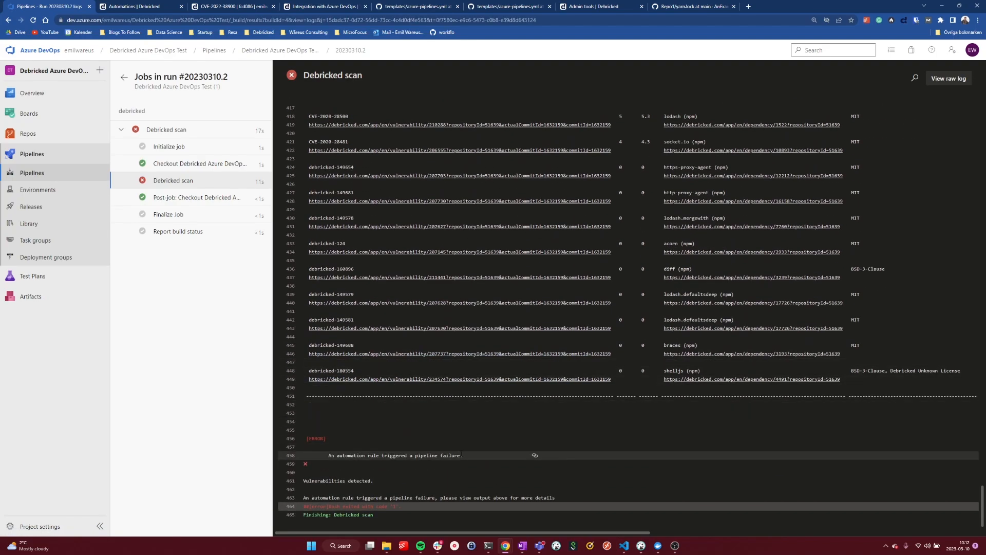
pyautogui.moveTo(455, 455); pyautogui.dragTo(358, 461)
pyautogui.moveTo(419, 462); pyautogui.dragTo(464, 456)
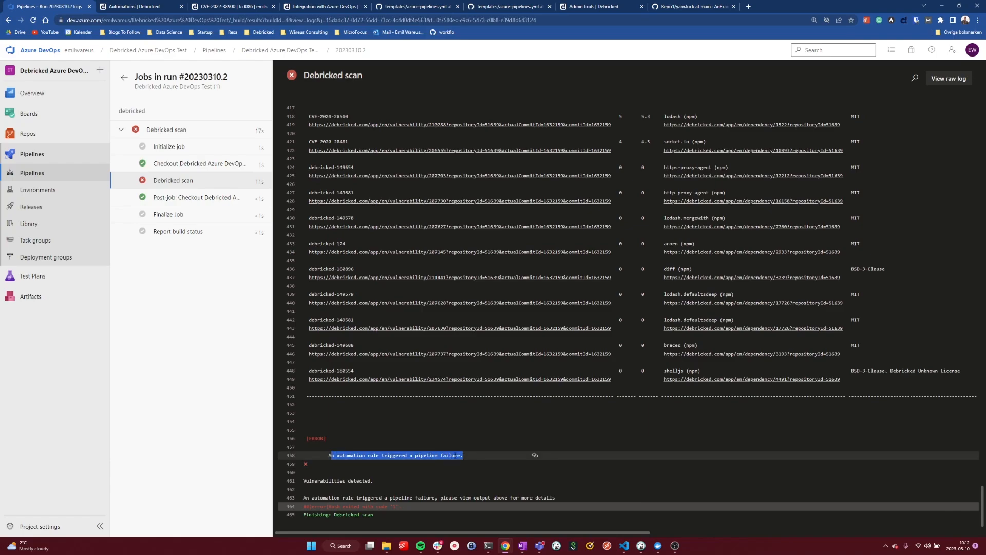
pyautogui.scroll(20, 405, 416)
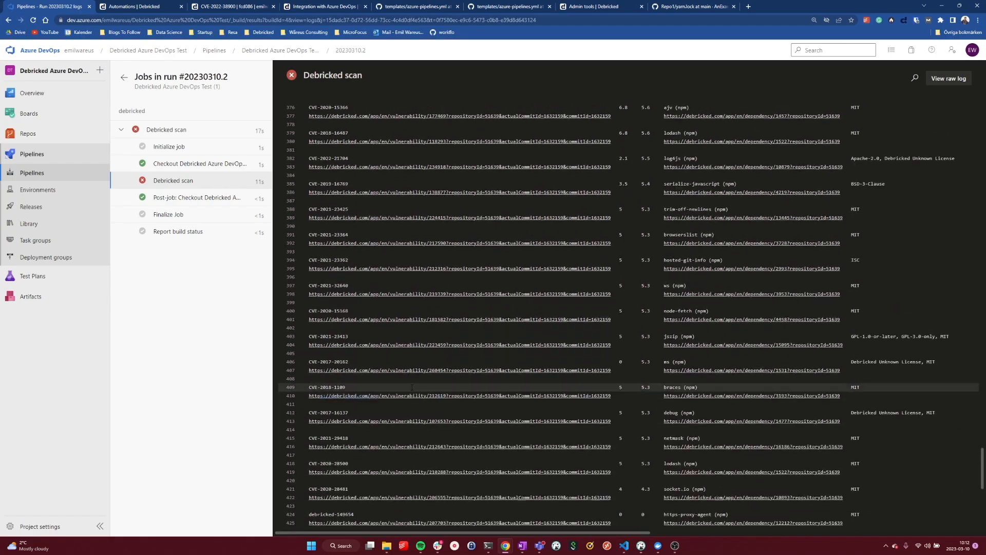
pyautogui.scroll(10, 362, 368)
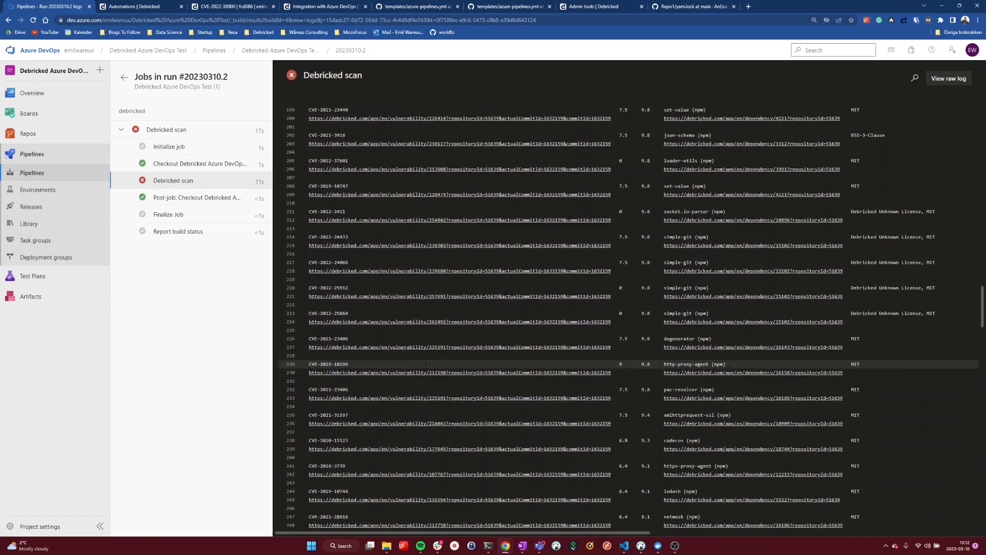